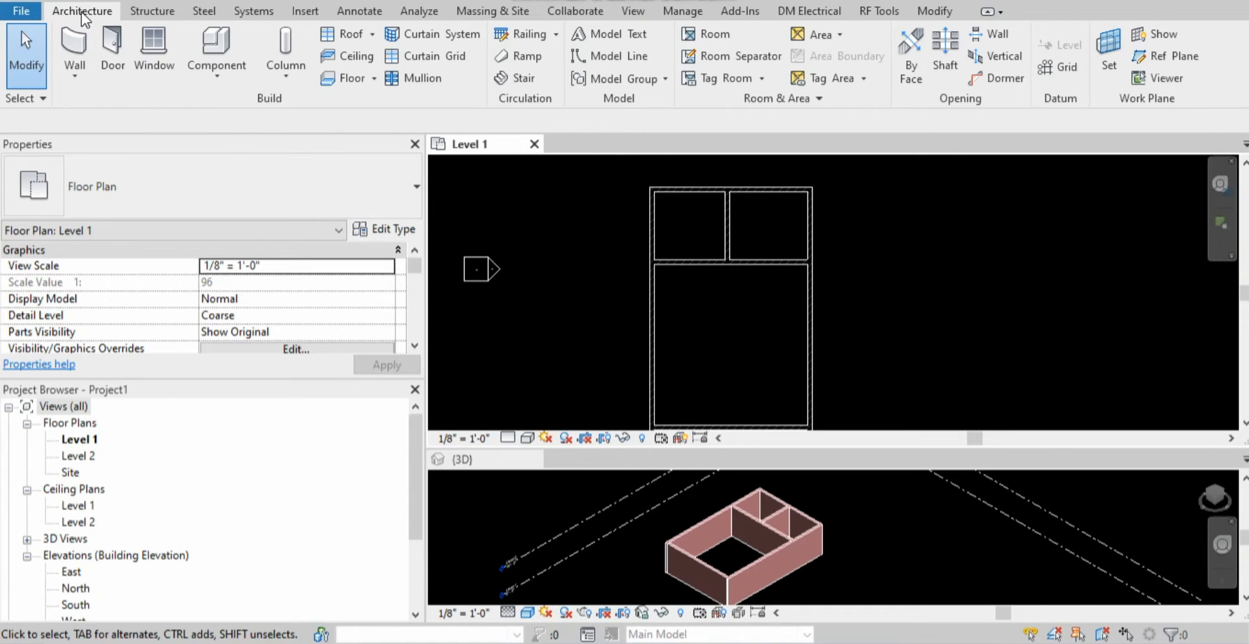
- Place a Single-Flush 36" x 84" door in the horizontal partition, just left of the central dividing wall, swinging into the upper-left room
left_click(108, 59)
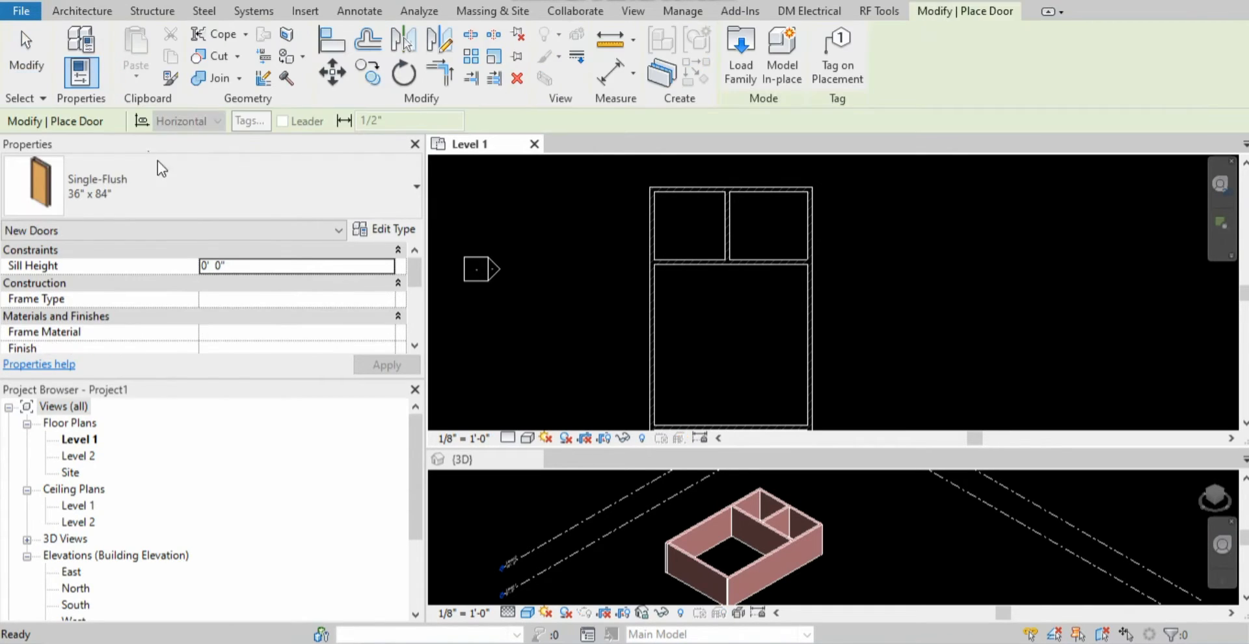
left_click(182, 189)
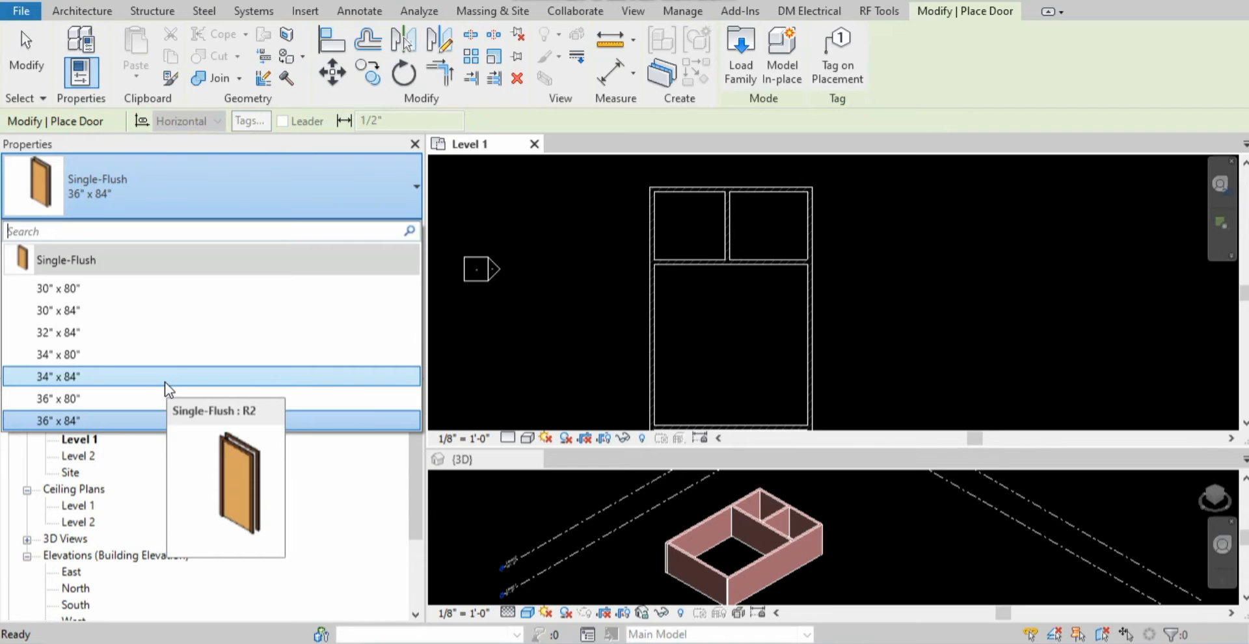
left_click(84, 424)
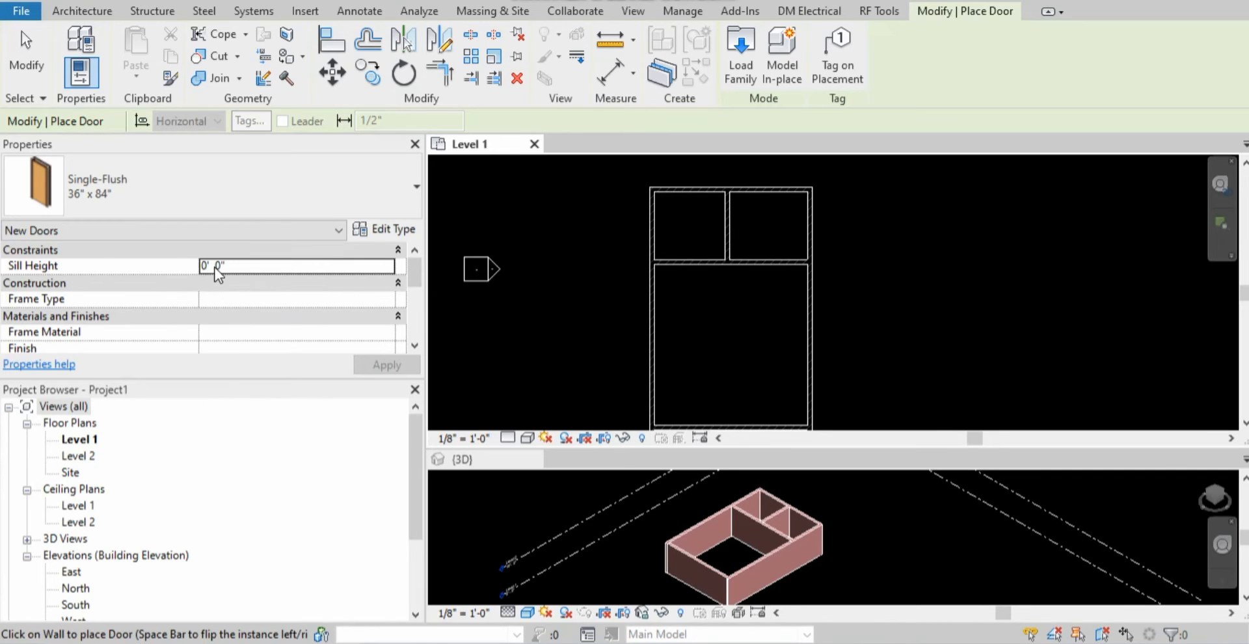
scroll(215, 328, "down", 5)
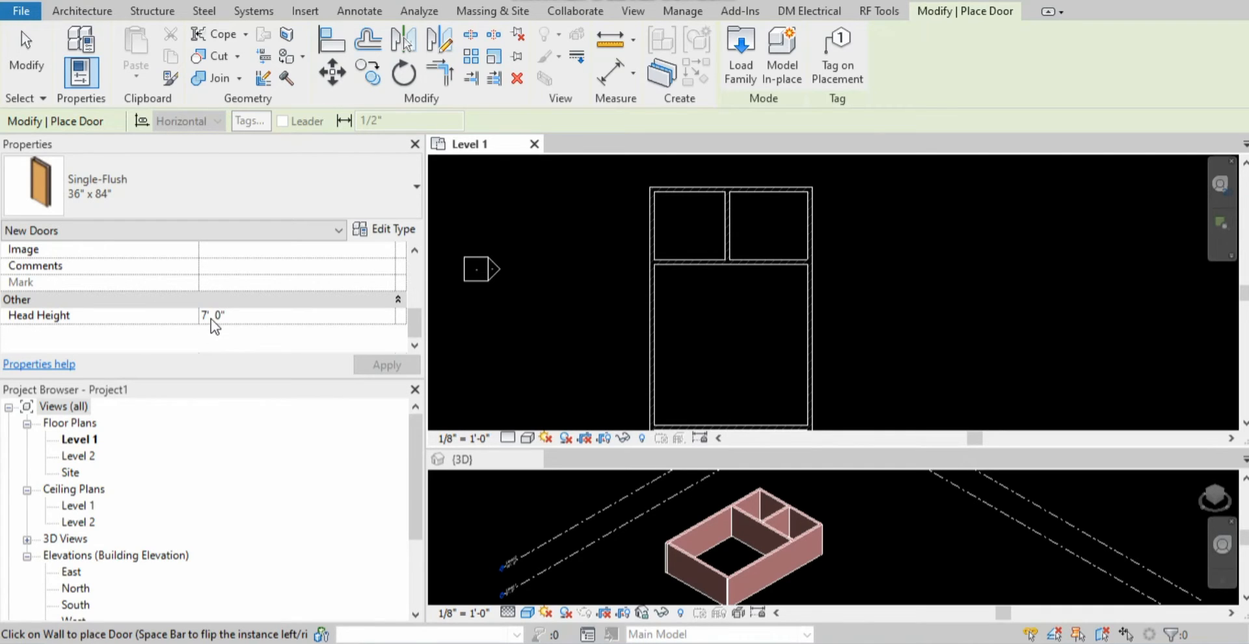
scroll(211, 319, "up", 5)
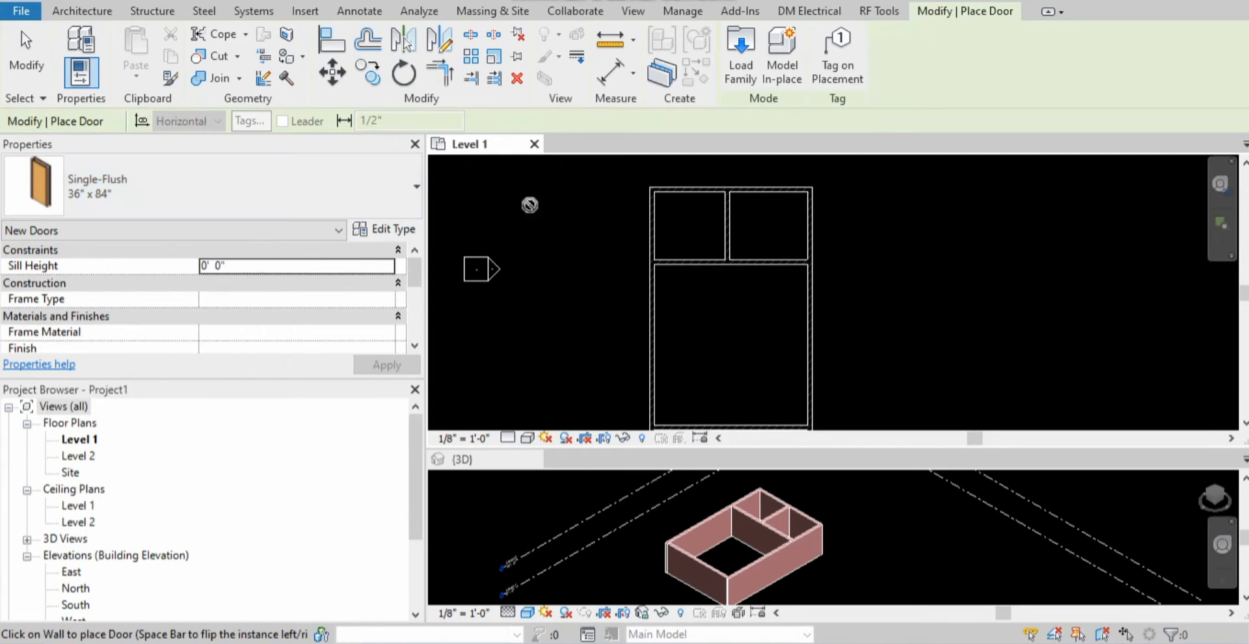
scroll(732, 264, "up", 5)
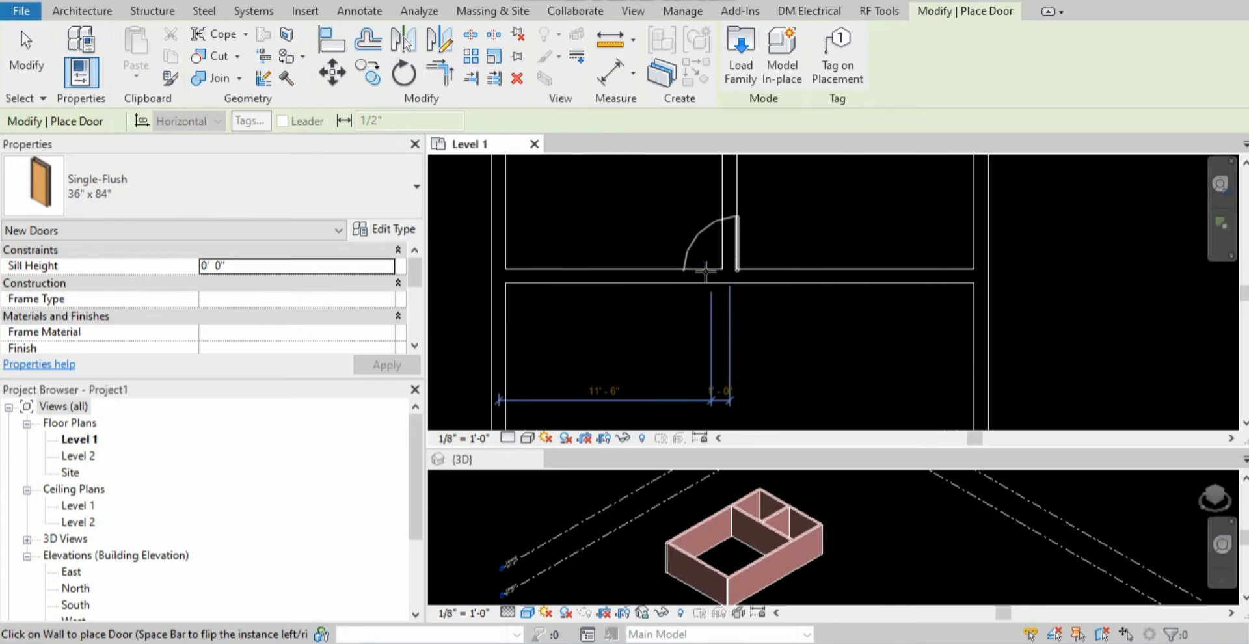
scroll(687, 272, "up", 1)
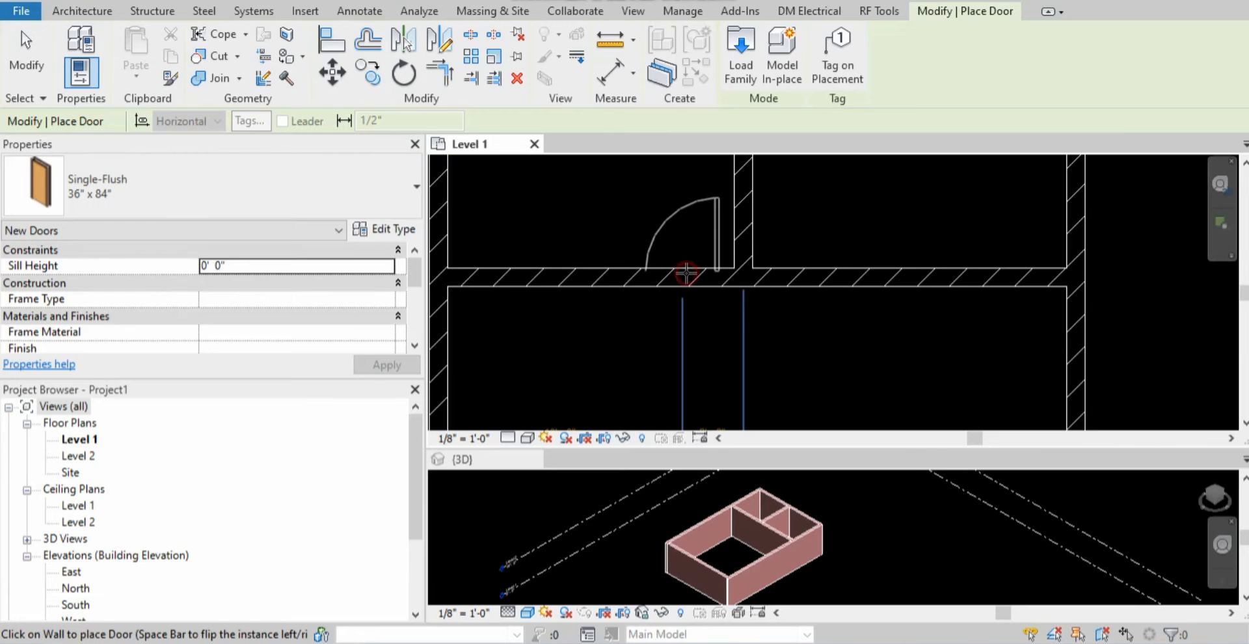
left_click(686, 274)
scroll(728, 264, "up", 2)
key("Escape")
key("Escape")
- Move the upper-left room's door so its hinge-side edge aligns with the near face of the central dividing wall
scroll(715, 266, "up", 3)
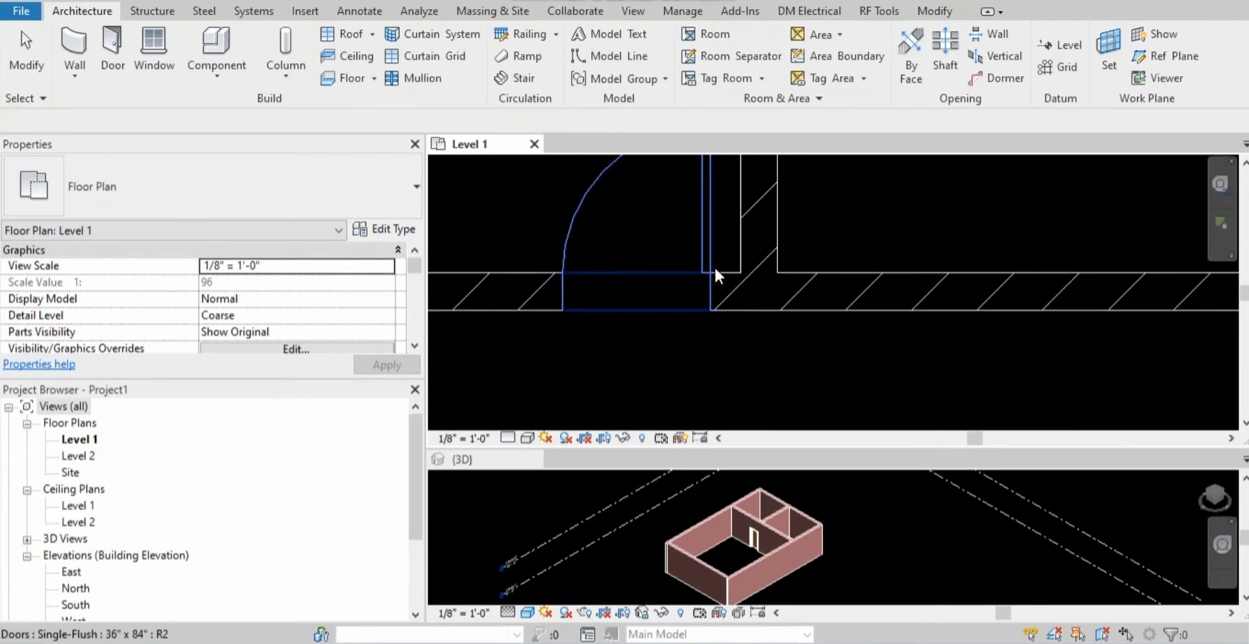
scroll(692, 364, "down", 2)
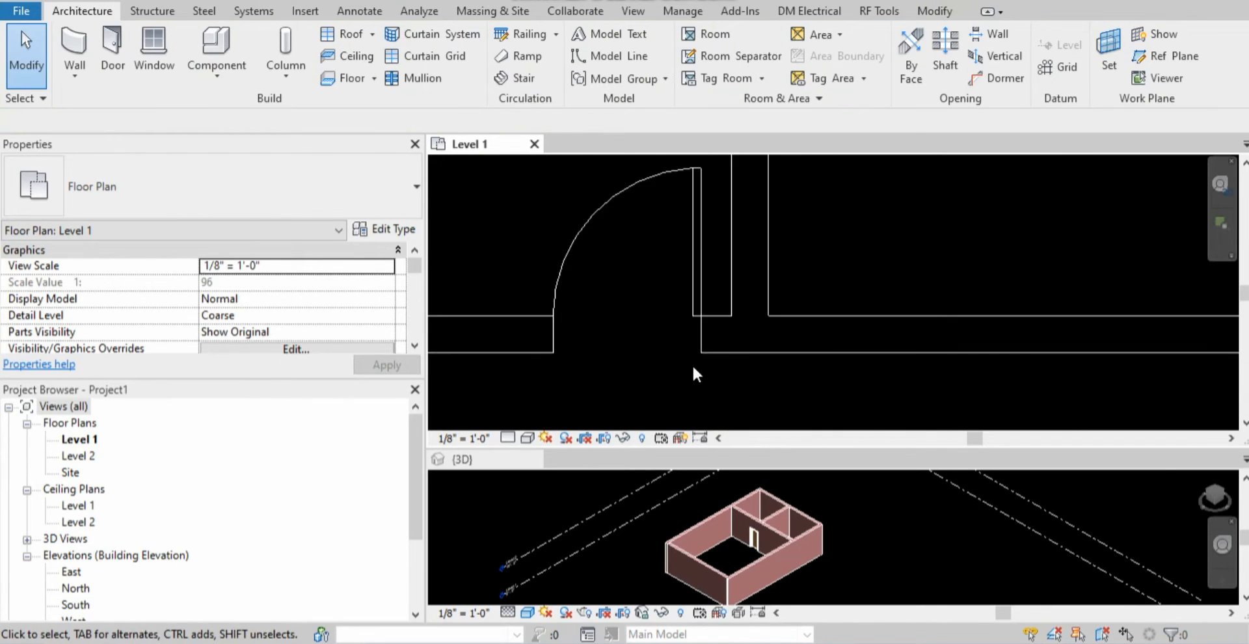
left_click(696, 290)
scroll(693, 291, "up", 2)
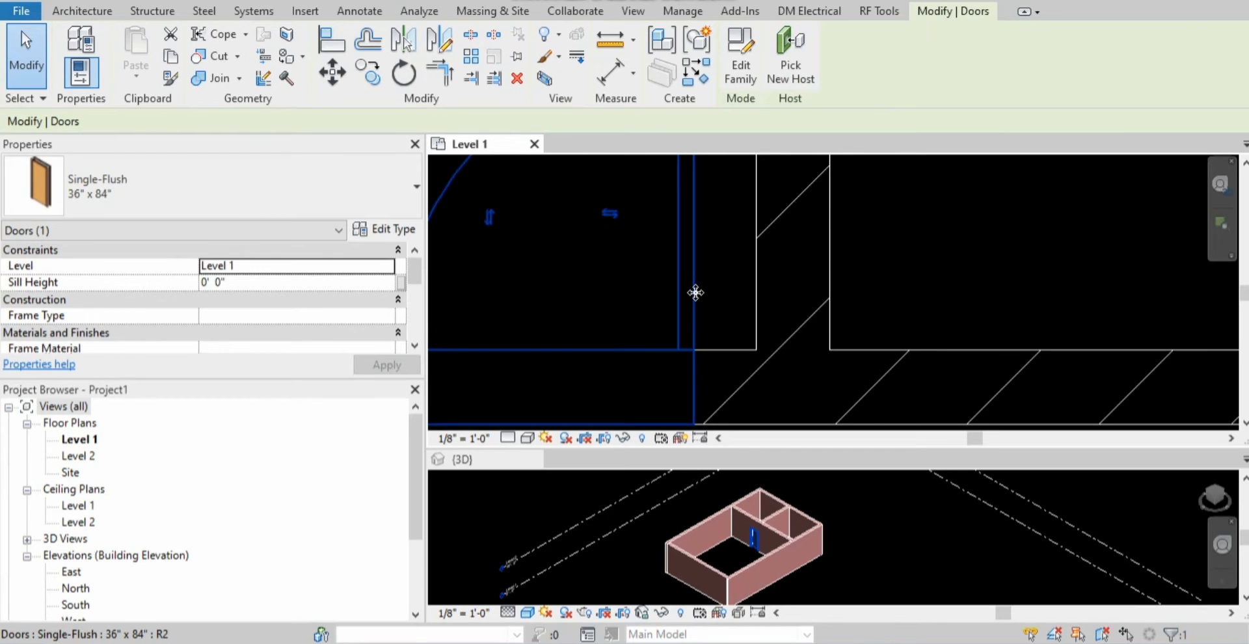
left_click(340, 75)
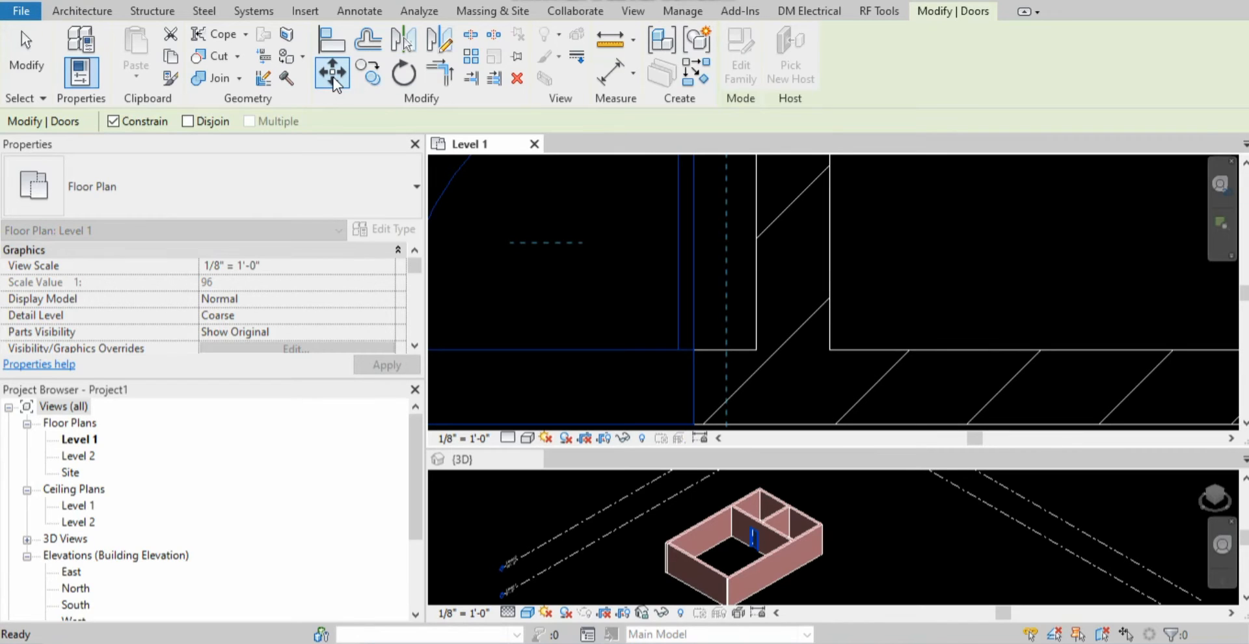
left_click(695, 293)
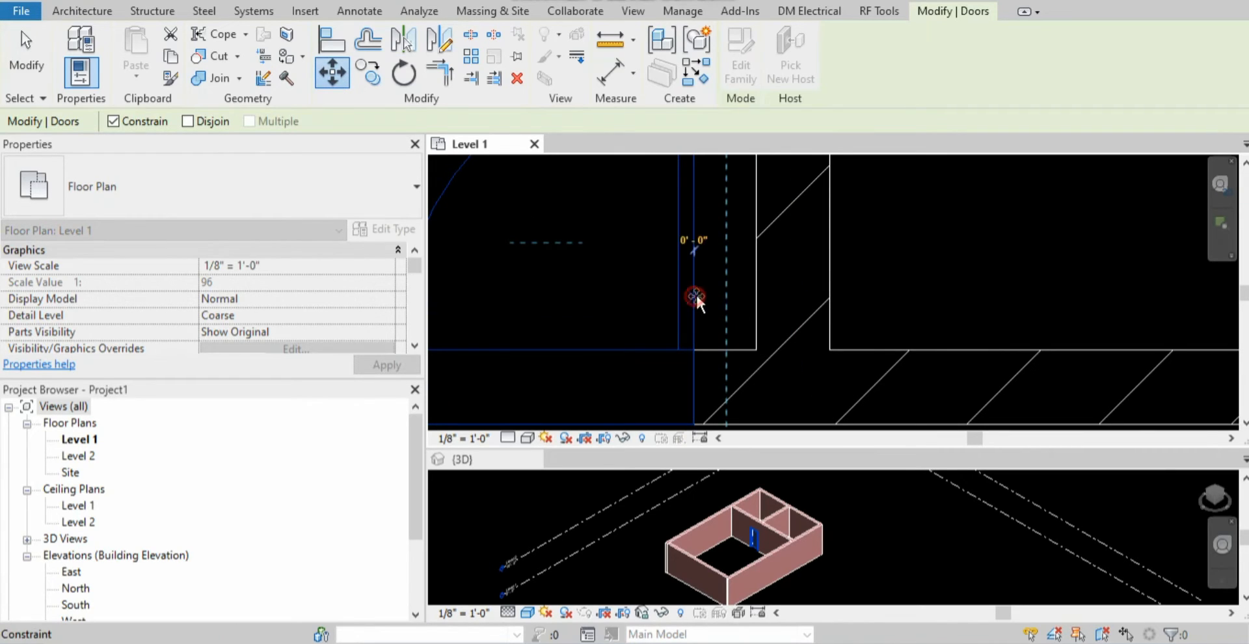
left_click(754, 292)
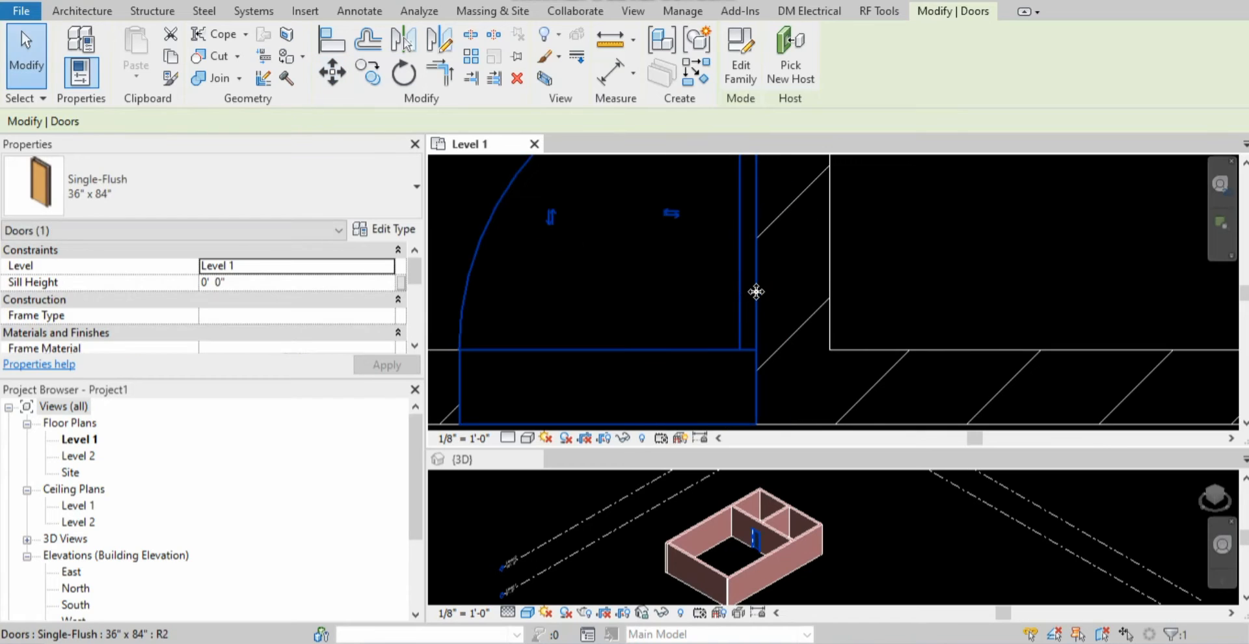
- Move the upper-left room's door 0' 4" away from the central dividing wall
left_click(713, 281)
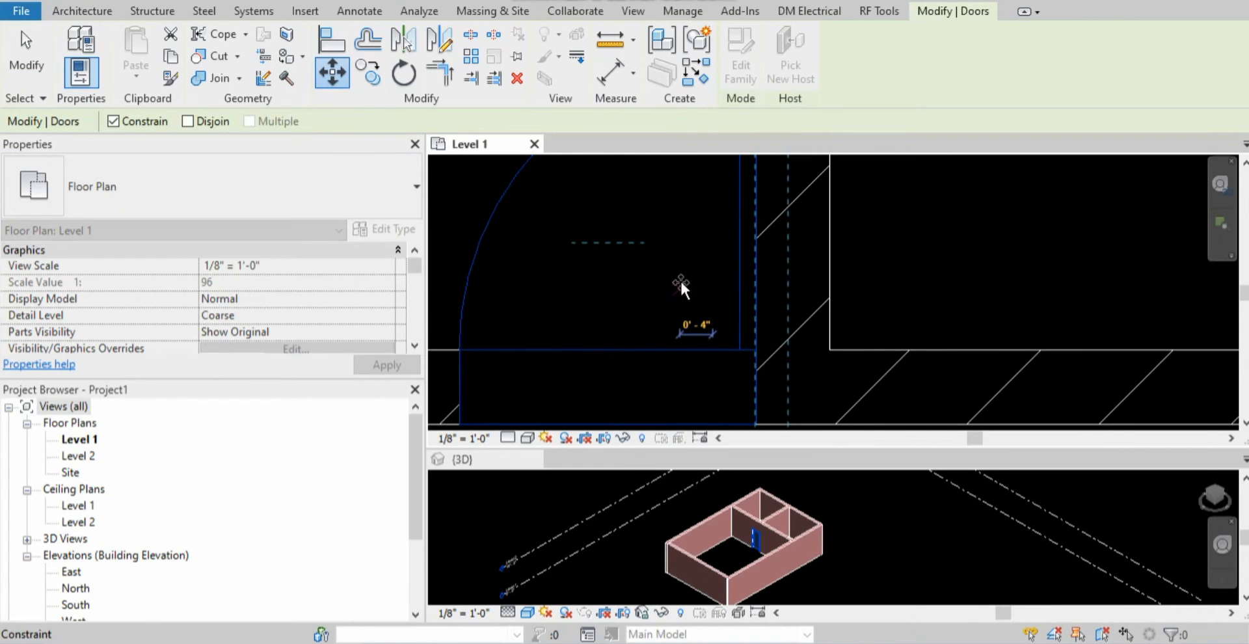
type("0 4")
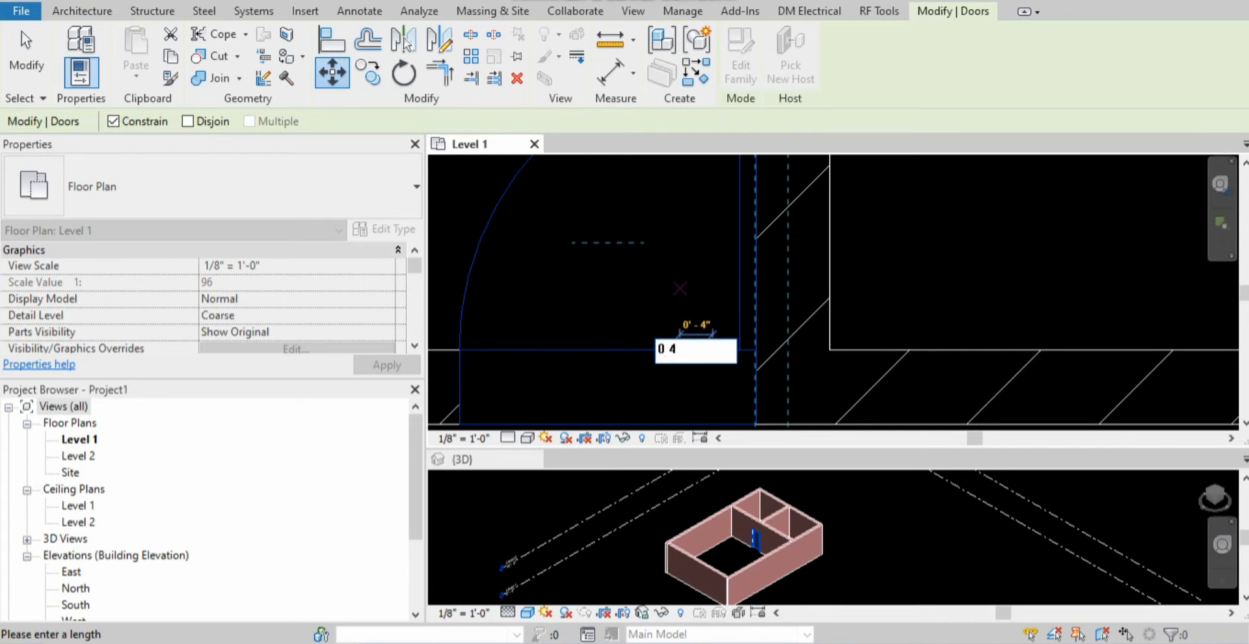
key("Return")
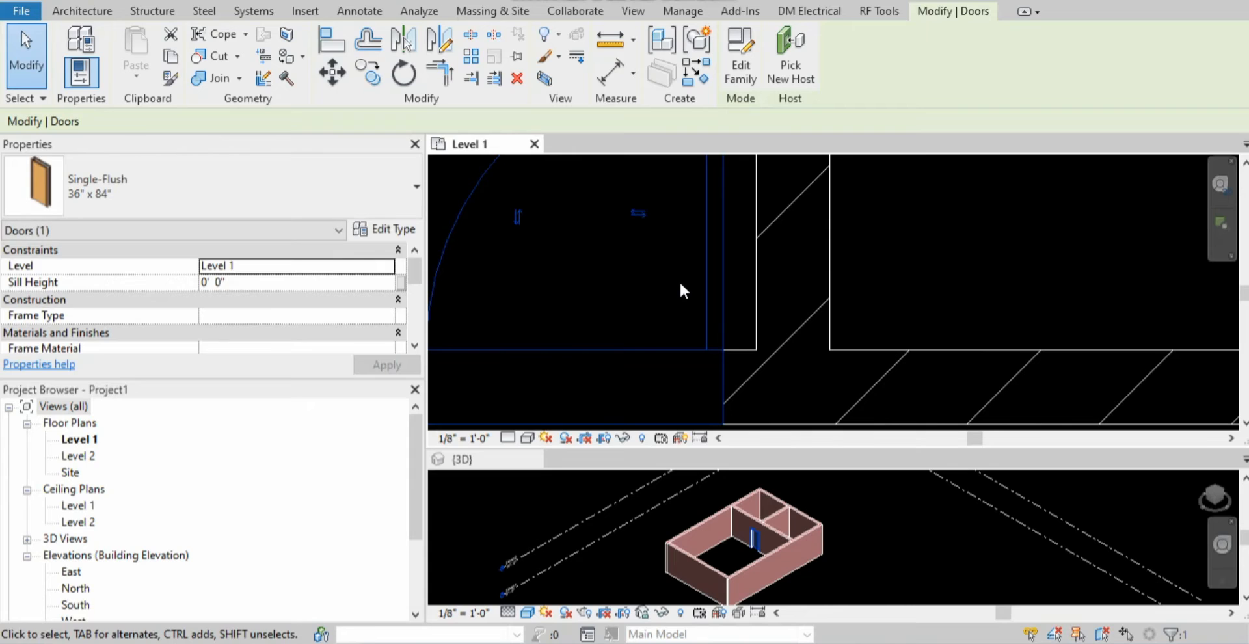
scroll(538, 351, "down", 3)
left_click(644, 306)
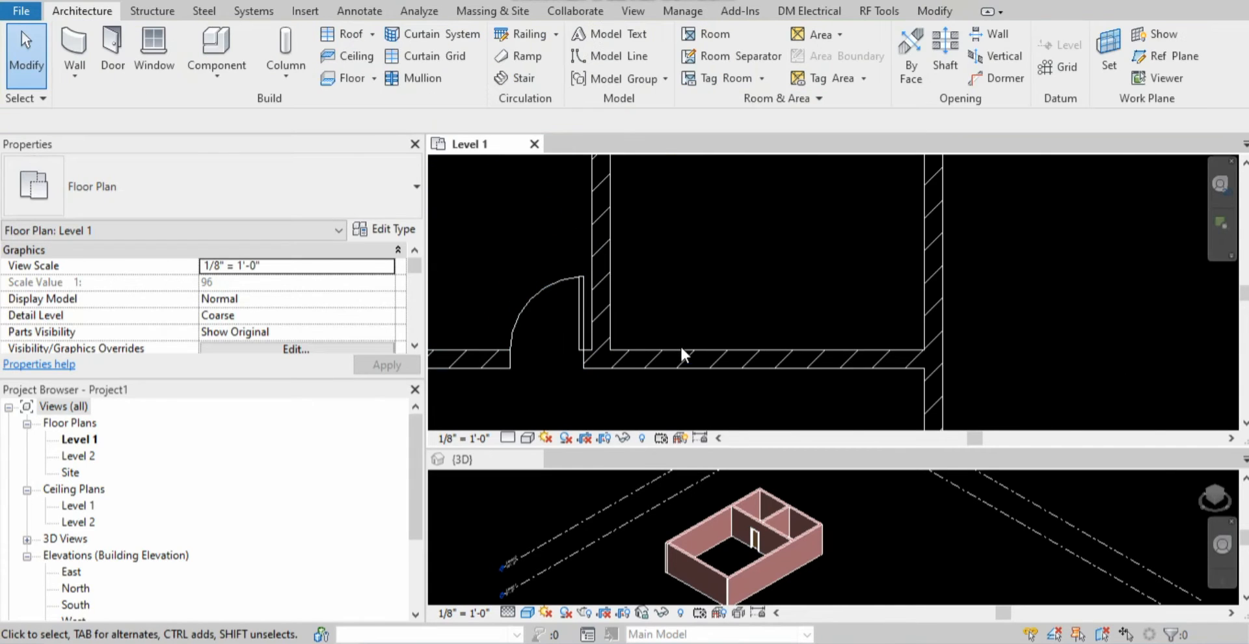
- Place a Single-Flush 36" x 84" door for the upper-right room beside the dividing wall, with its hinge flipped to the dividing-wall side
scroll(650, 319, "down", 4)
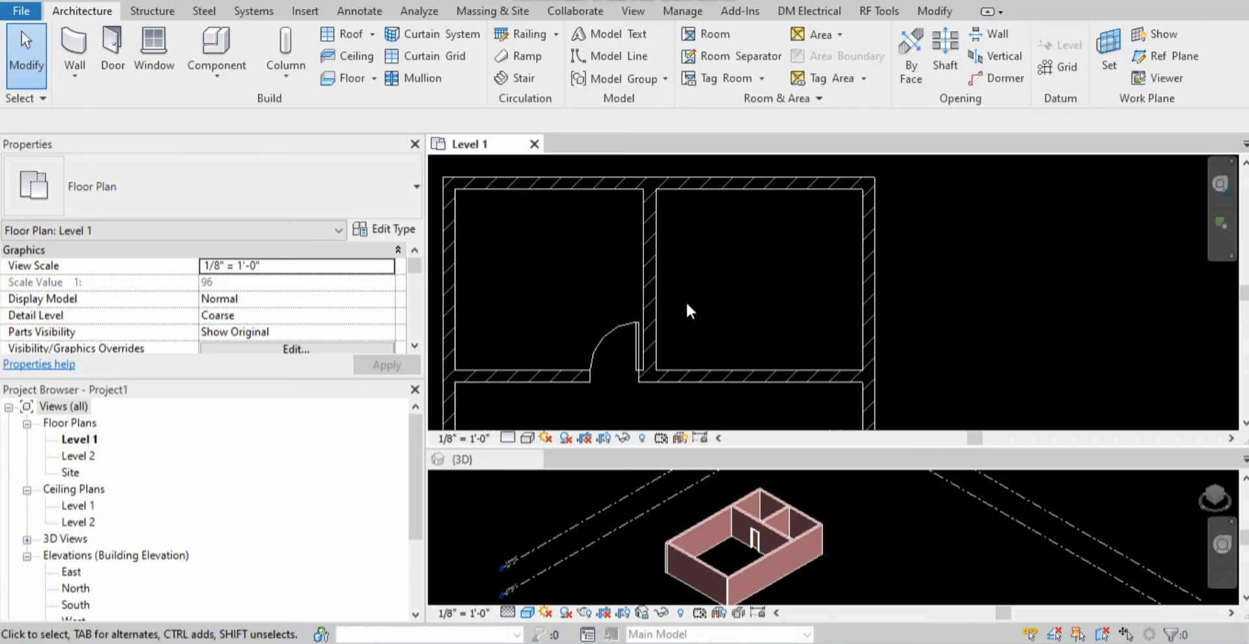
left_click(108, 40)
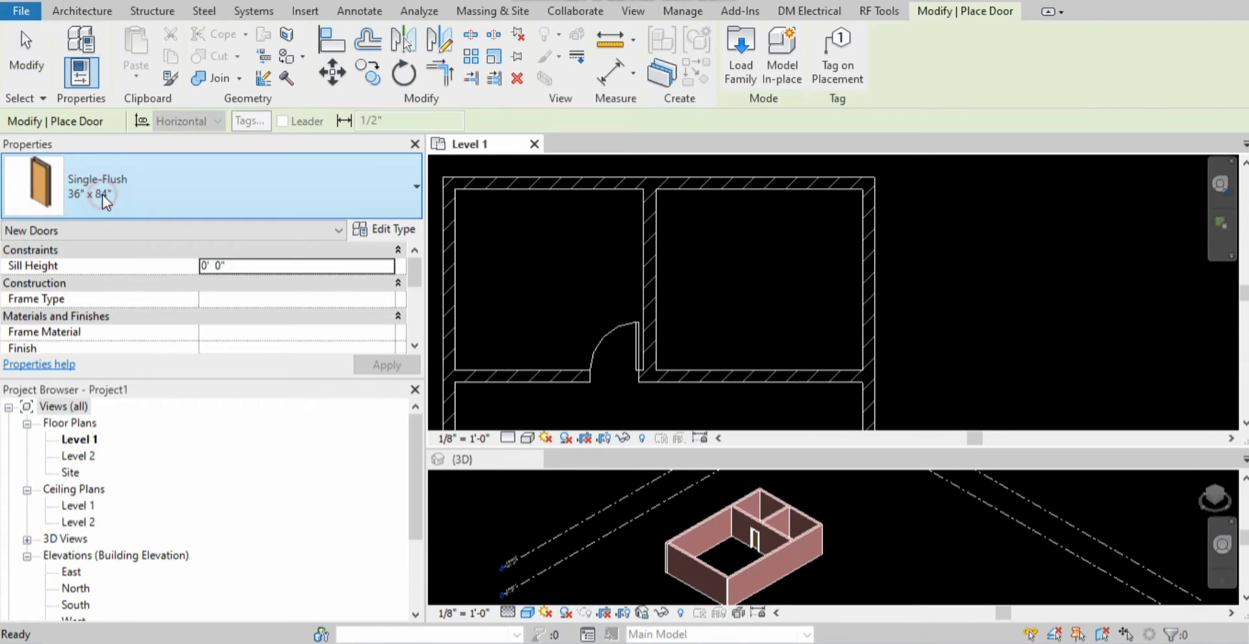
left_click(103, 194)
left_click(75, 421)
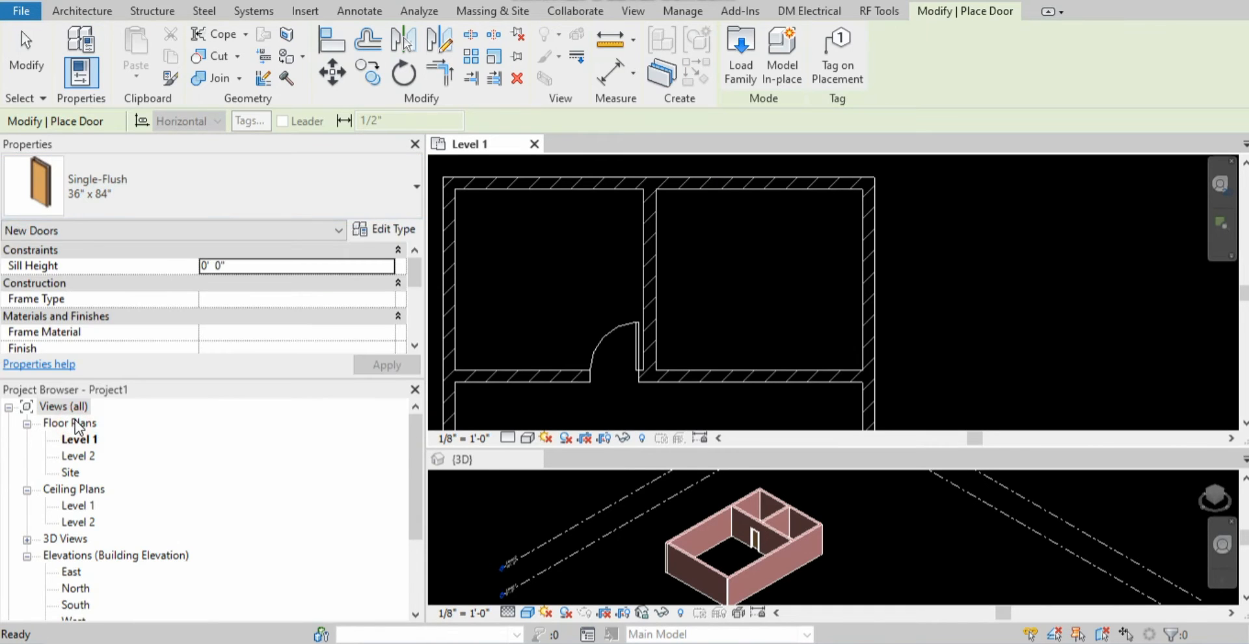
scroll(700, 372, "up", 1)
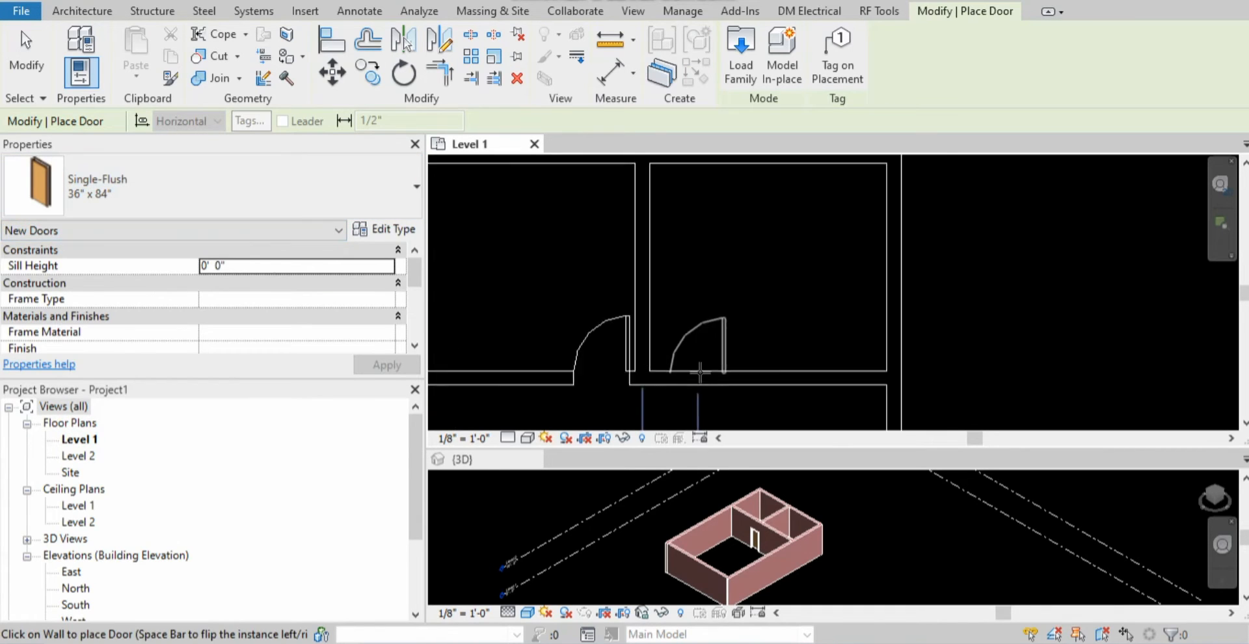
scroll(700, 372, "up", 2)
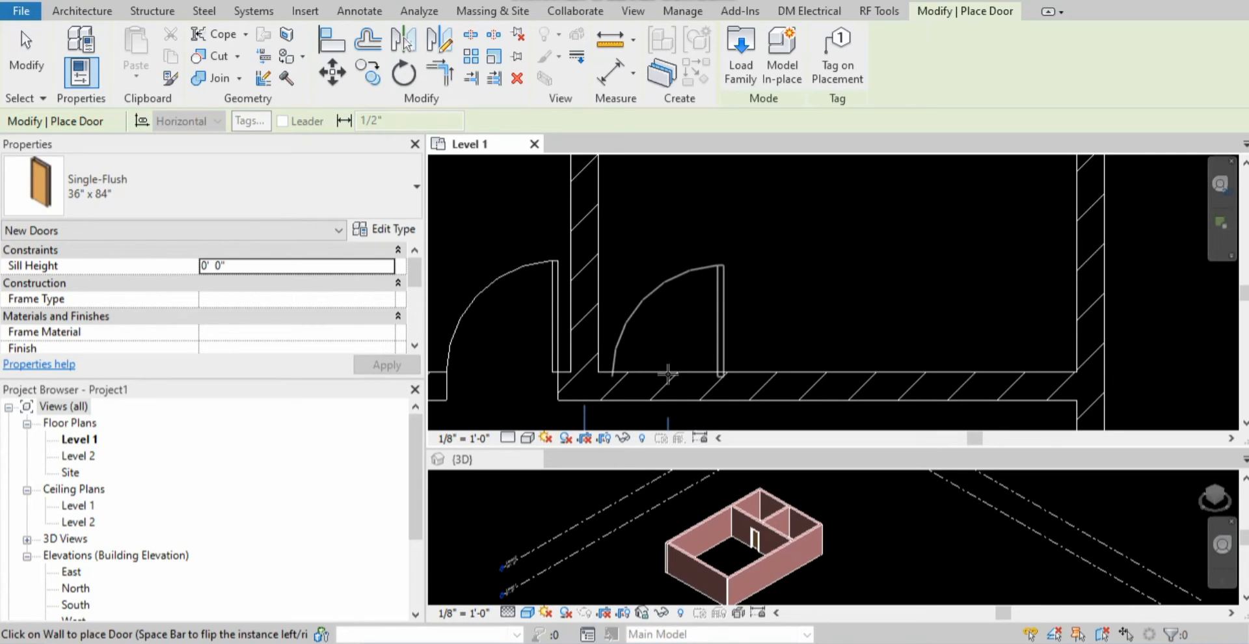
key("space")
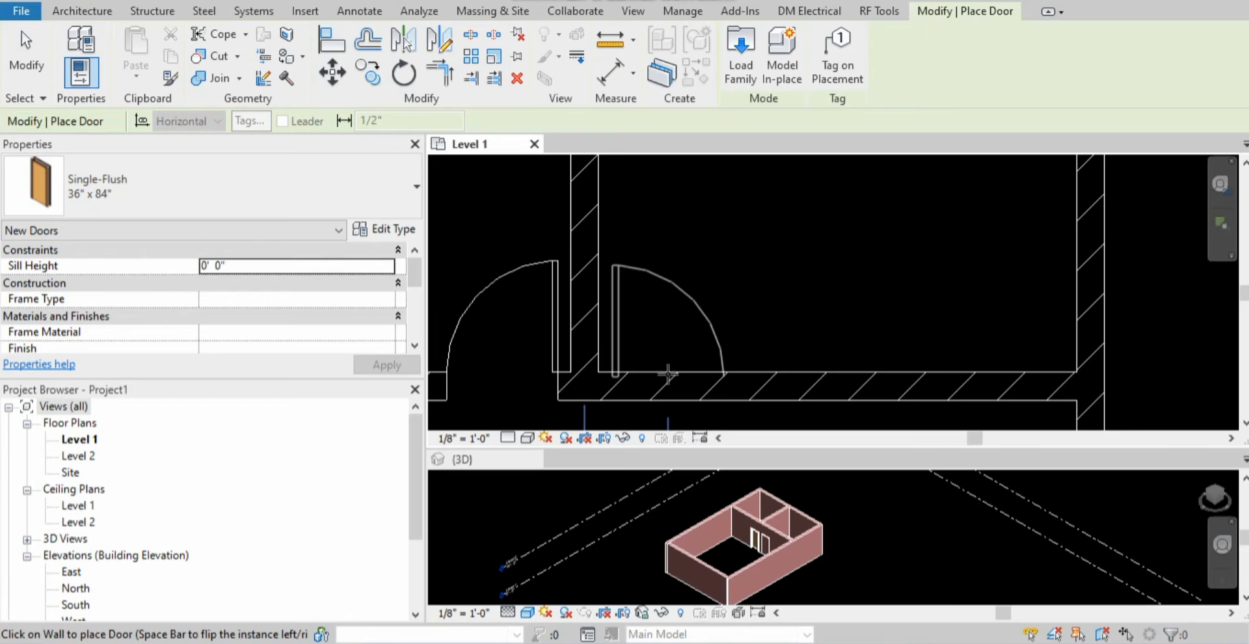
right_click(665, 371)
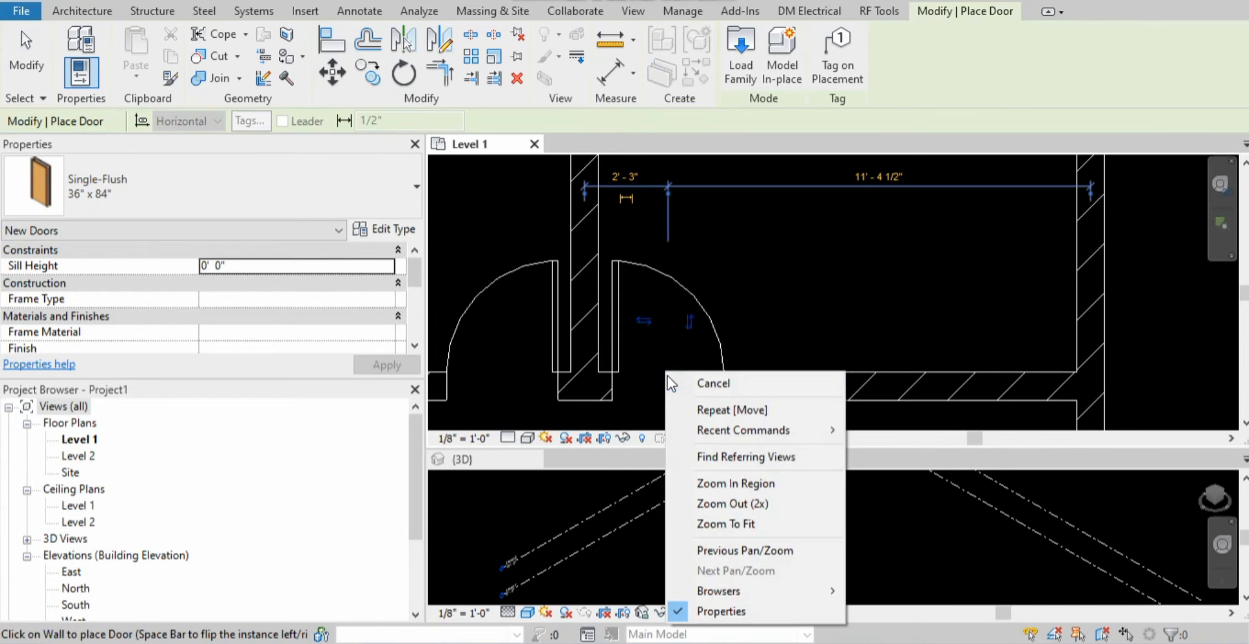
left_click(705, 384)
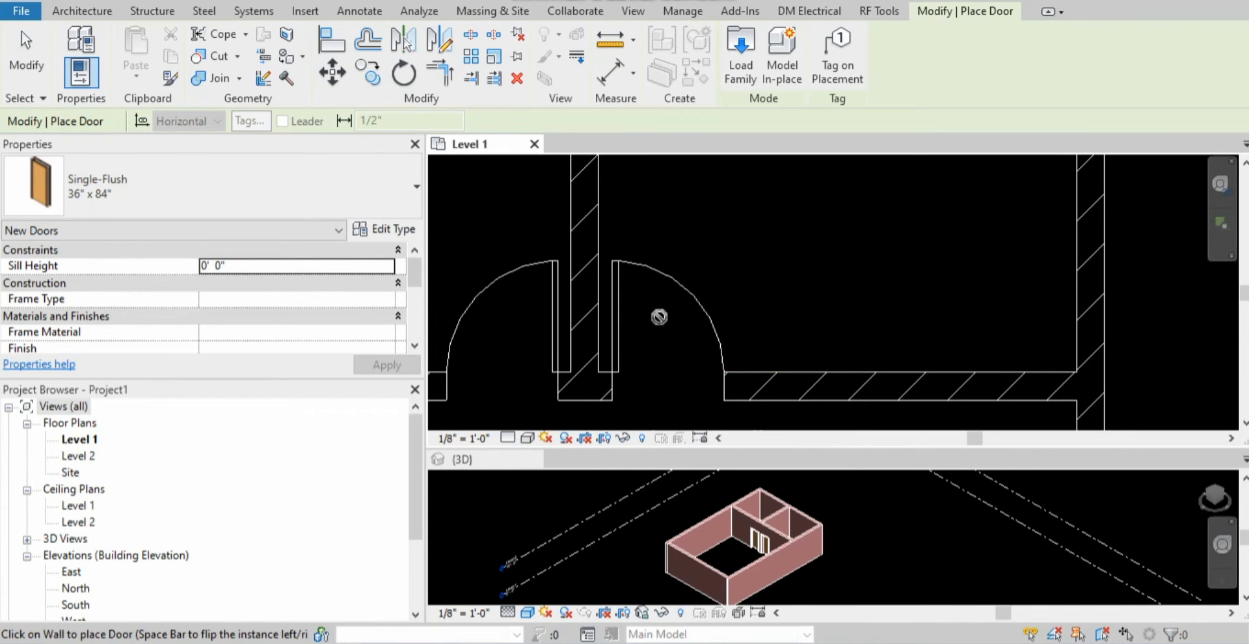
key("Escape")
key("Escape")
- Move the upper-right room's door so its hinge-side edge aligns with the near face of the central dividing wall
left_click(615, 333)
scroll(614, 334, "up", 4)
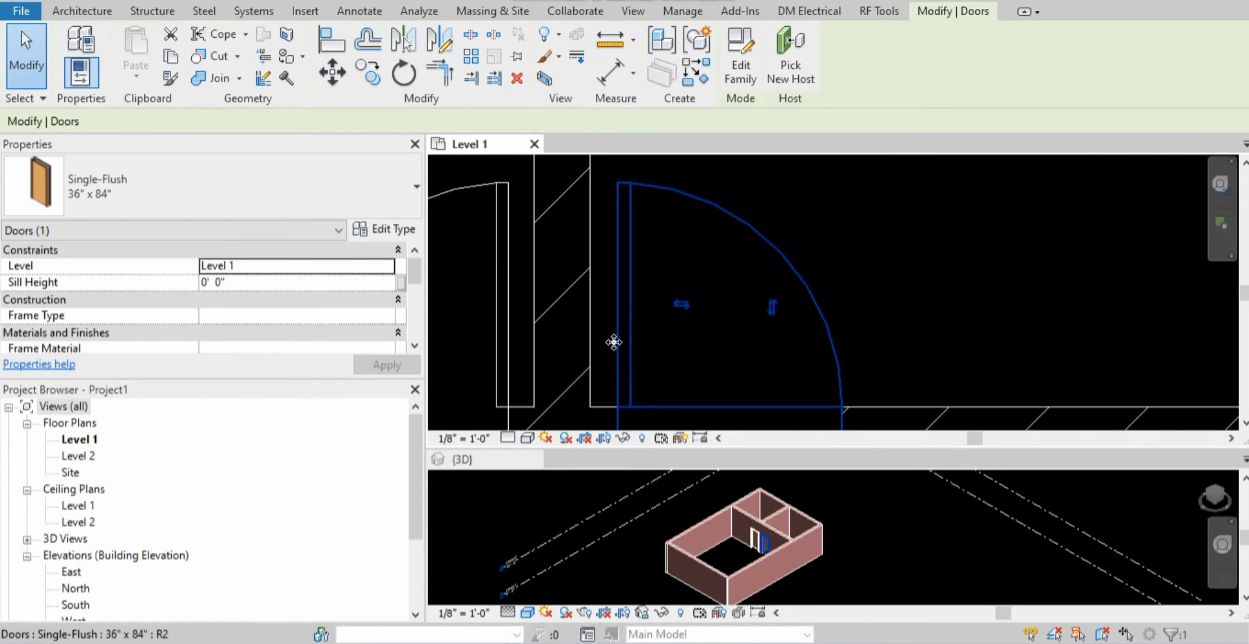
left_click(332, 72)
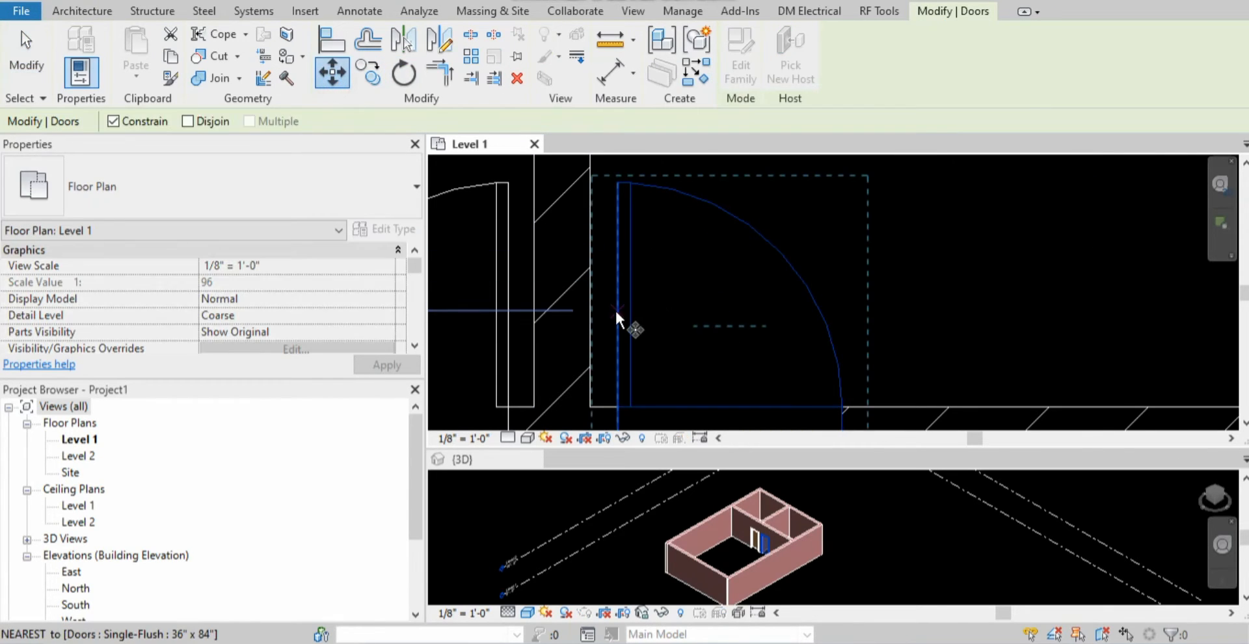
left_click(588, 307)
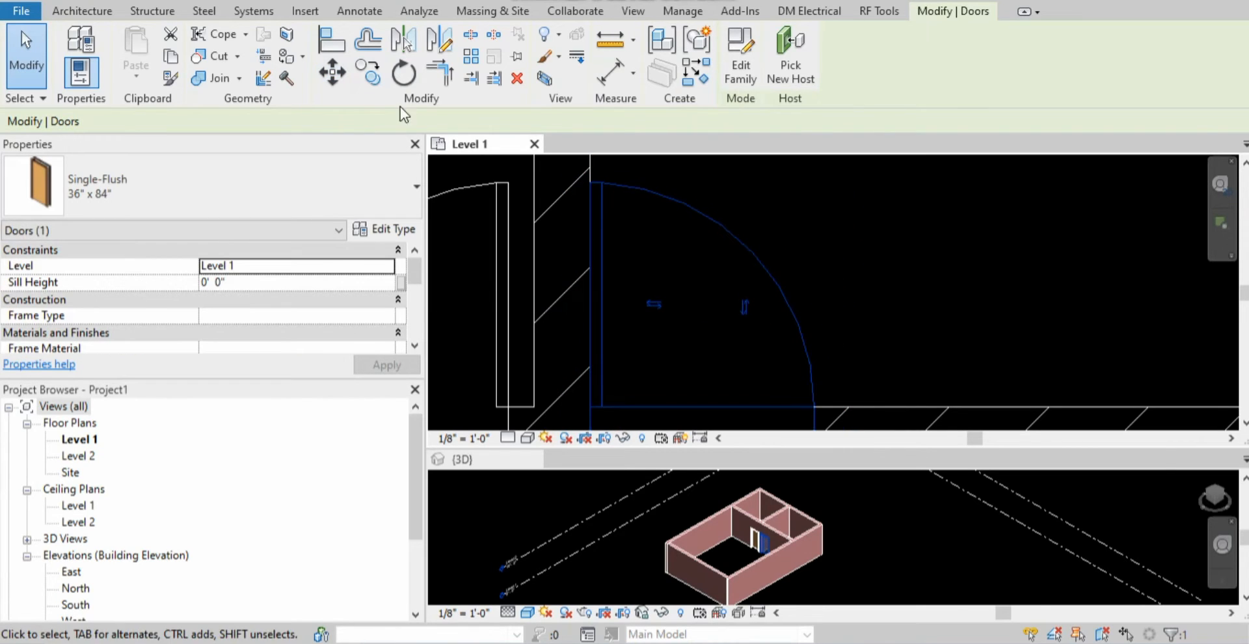
- Move the upper-right room's door 0' 4" away from the central dividing wall
left_click(320, 75)
left_click(939, 255)
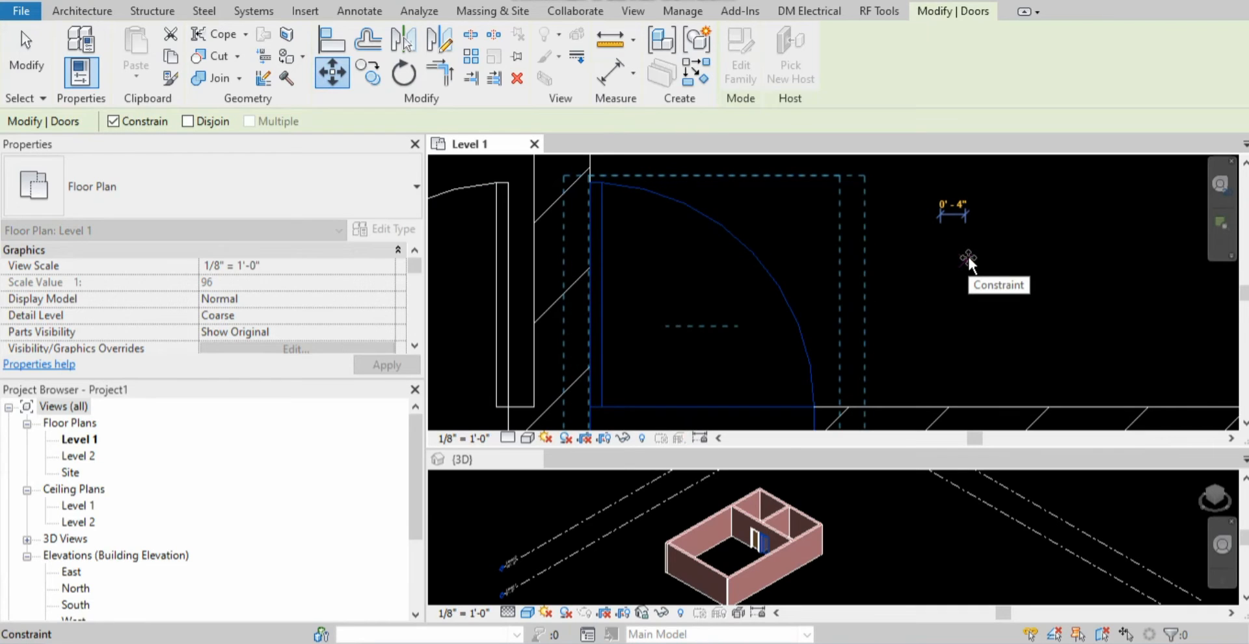
type("0 4")
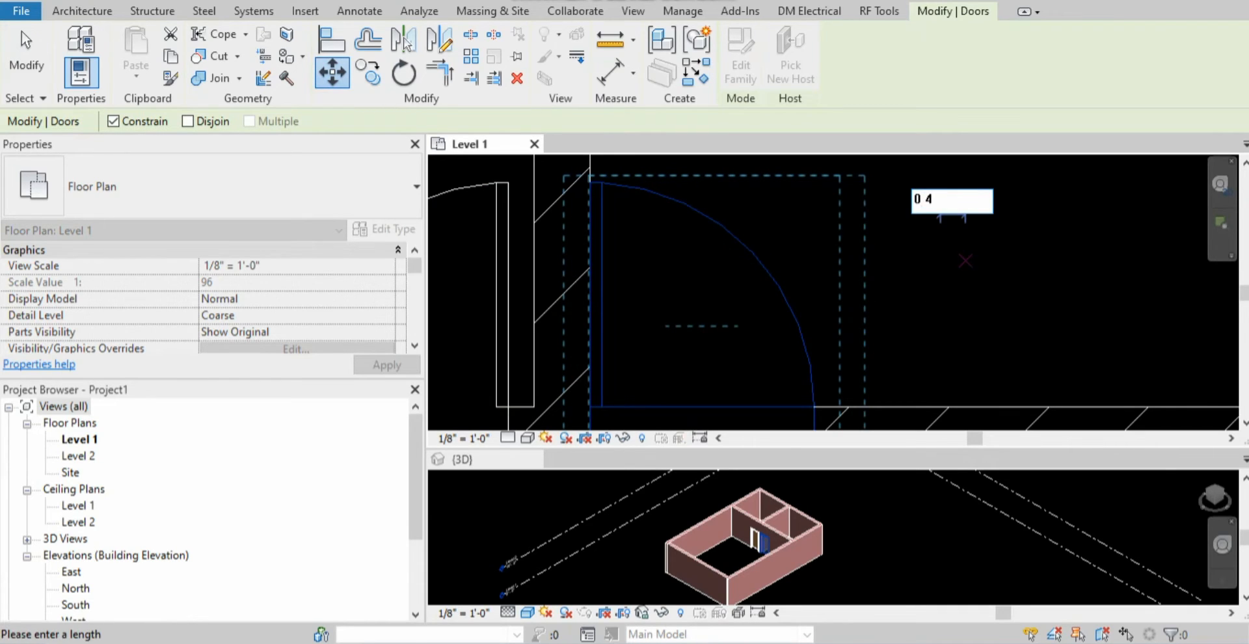
key("Return")
scroll(745, 357, "down", 3)
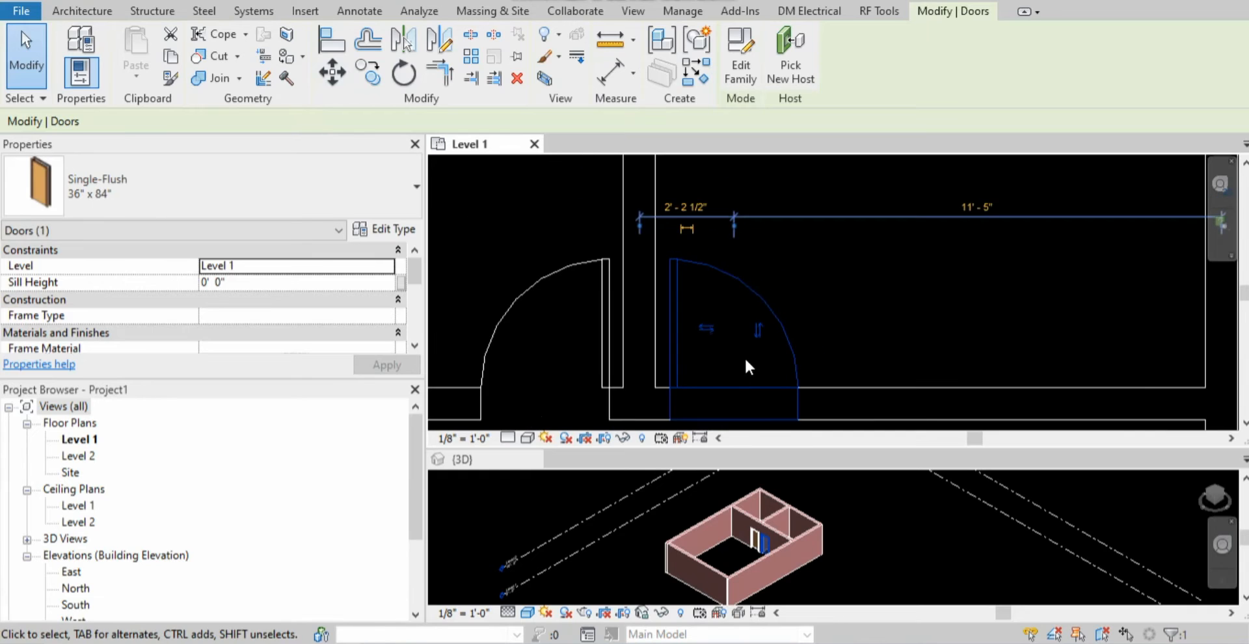
right_click(565, 248)
left_click(617, 160)
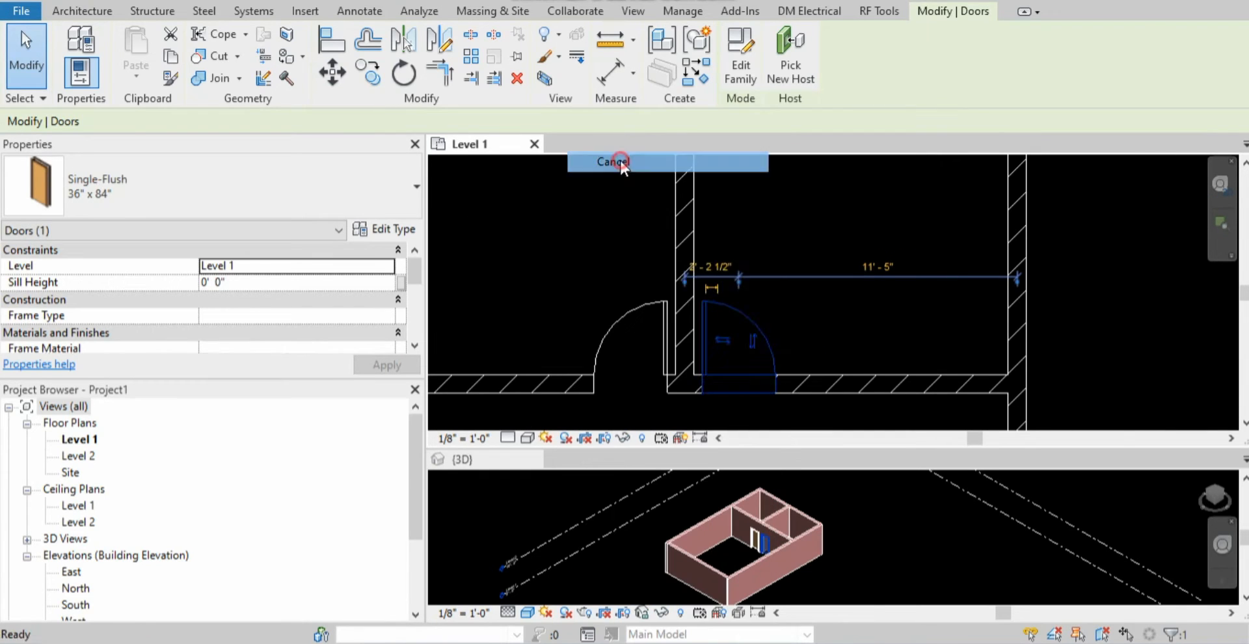
- Examine the two partition-wall doors up close in the 3D view
scroll(634, 350, "down", 2)
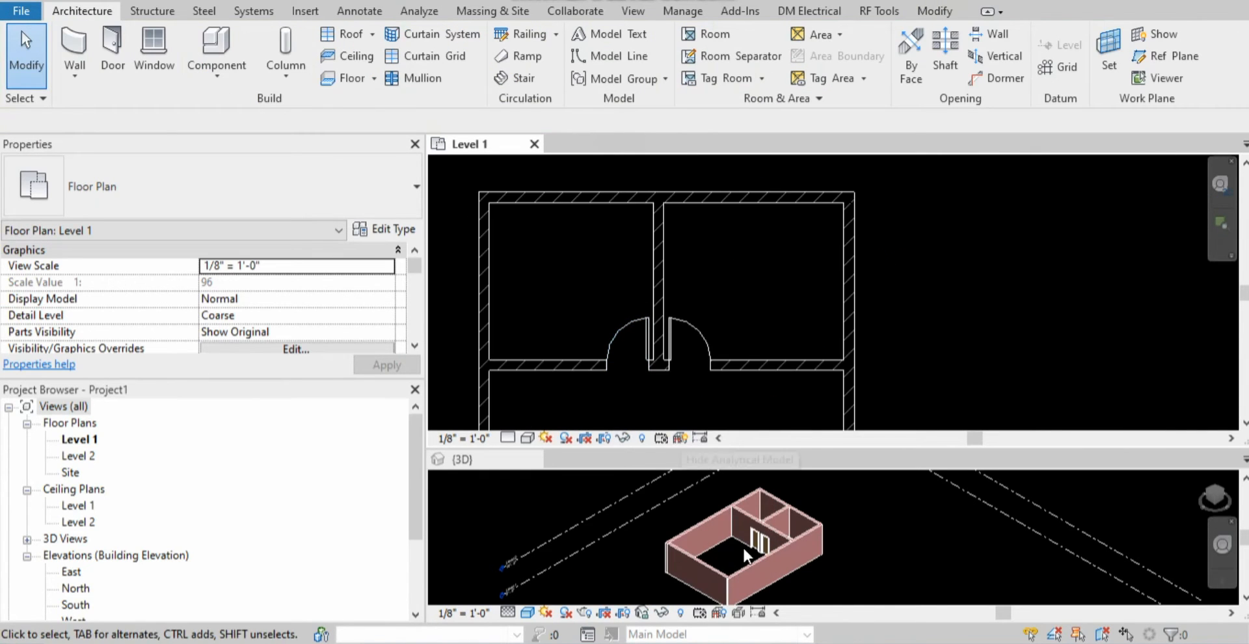
scroll(751, 556, "up", 5)
middle_click_drag(753, 577, 748, 534, "shift")
scroll(686, 557, "down", 1)
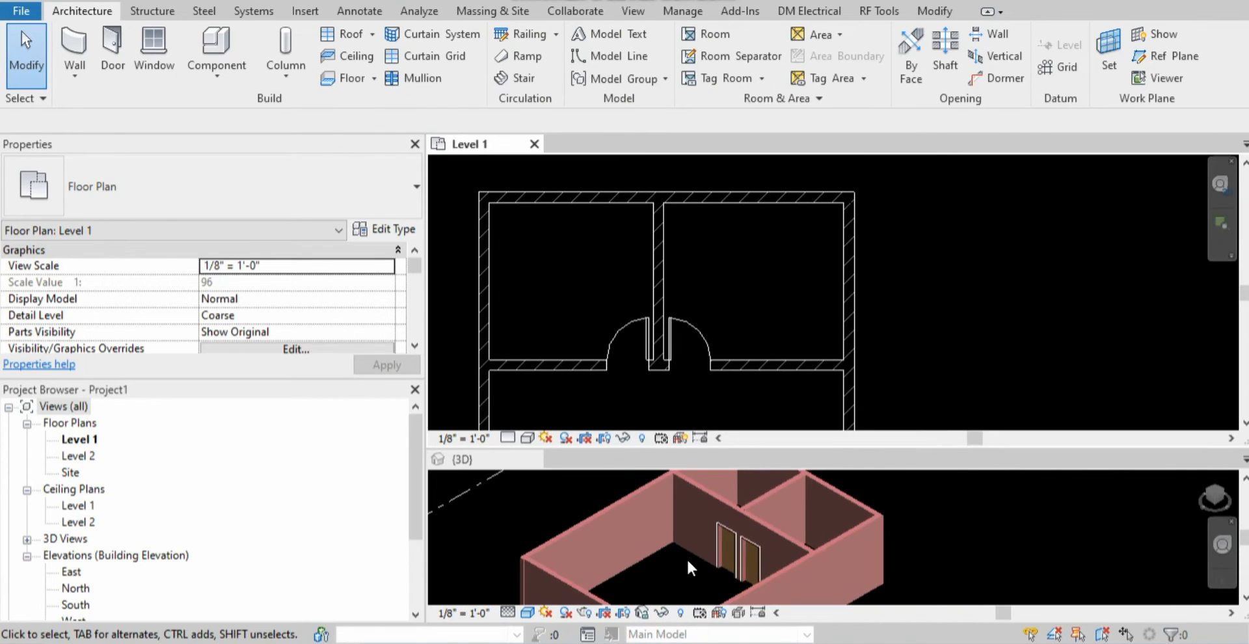
scroll(743, 514, "down", 1)
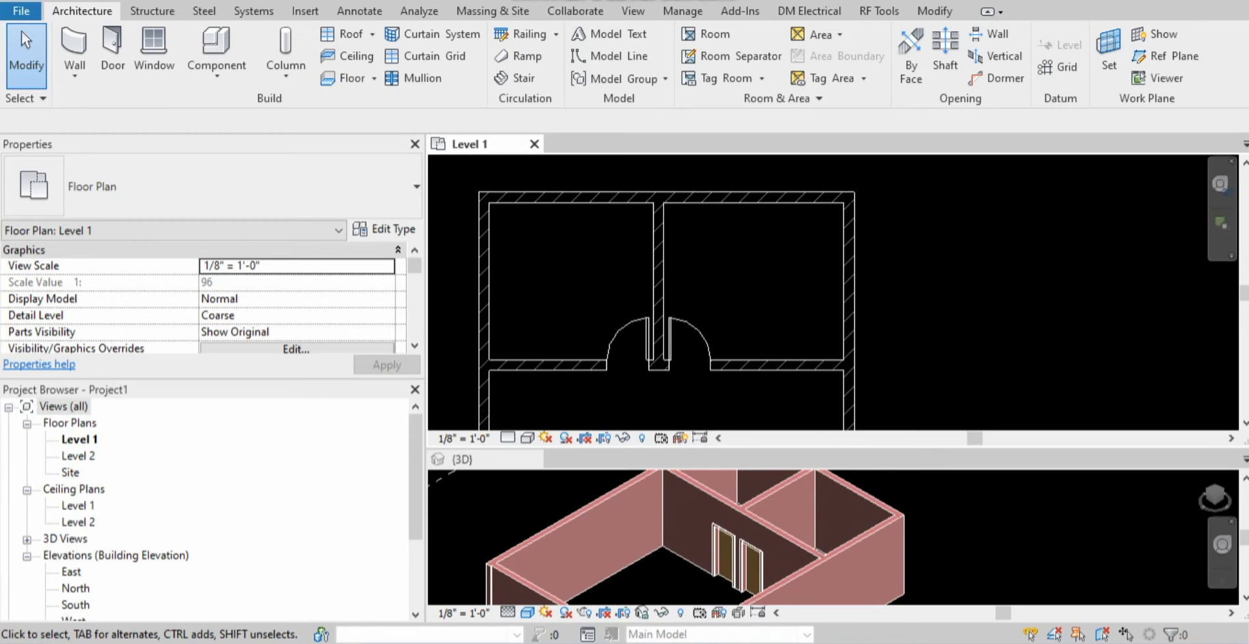
- Place another Single-Flush 36" x 84" door, similar to the partition doors, near the middle of the large room's lower exterior wall
key("z")
key("a")
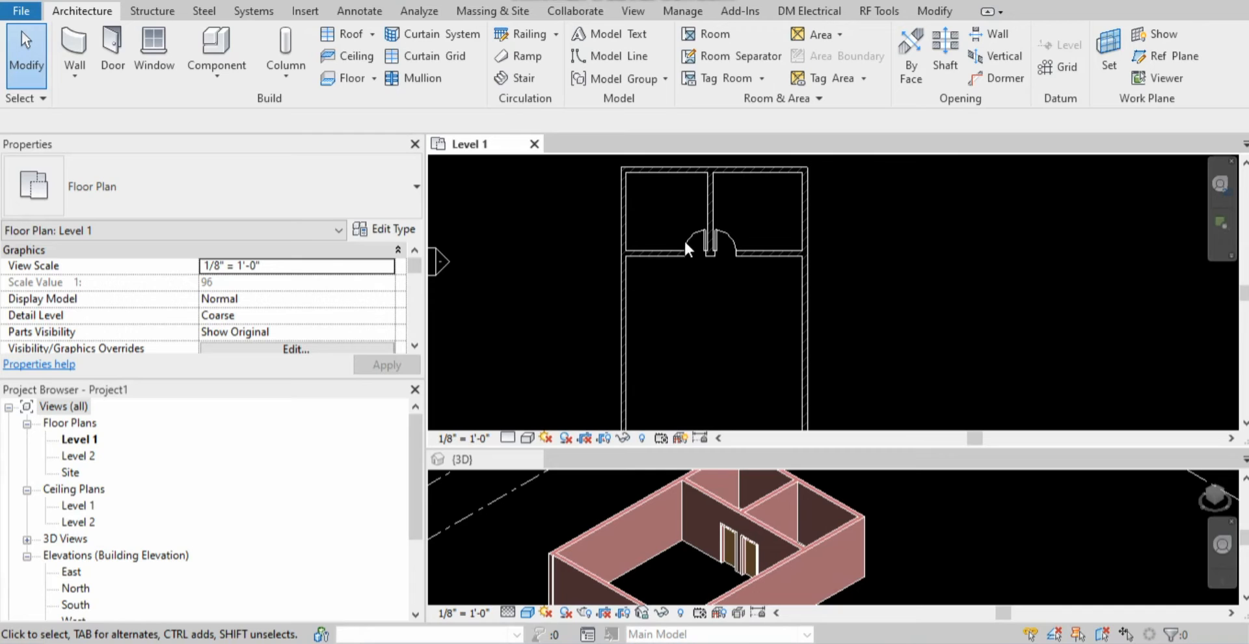
scroll(696, 238, "up", 3)
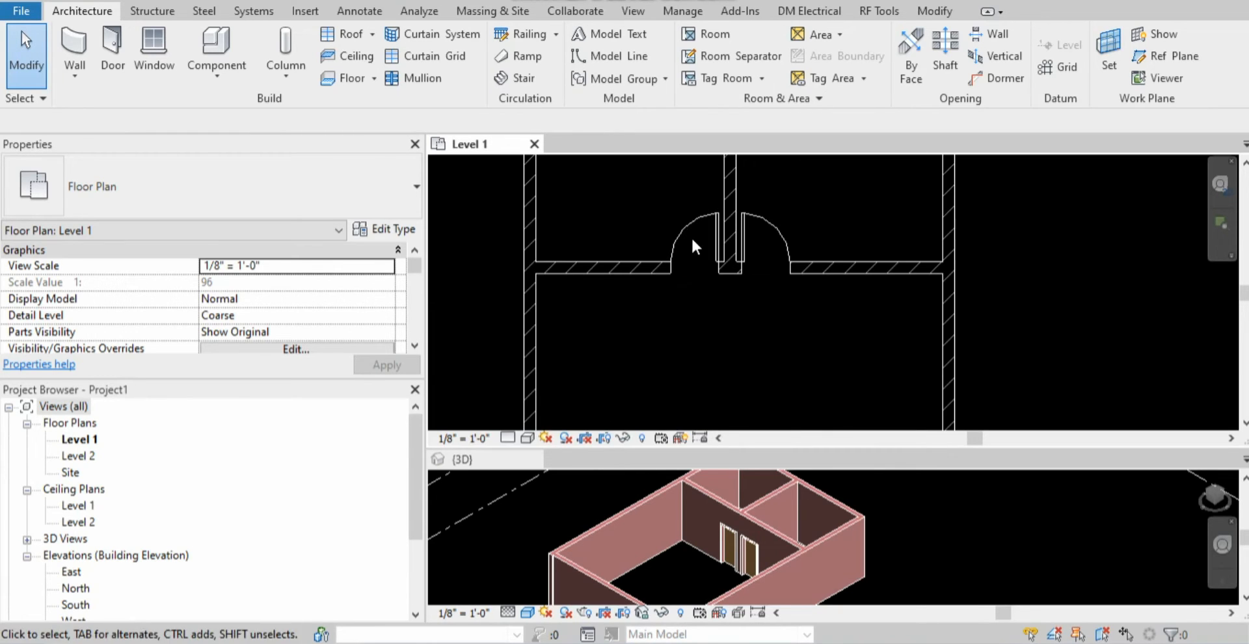
left_click(715, 233)
right_click(715, 235)
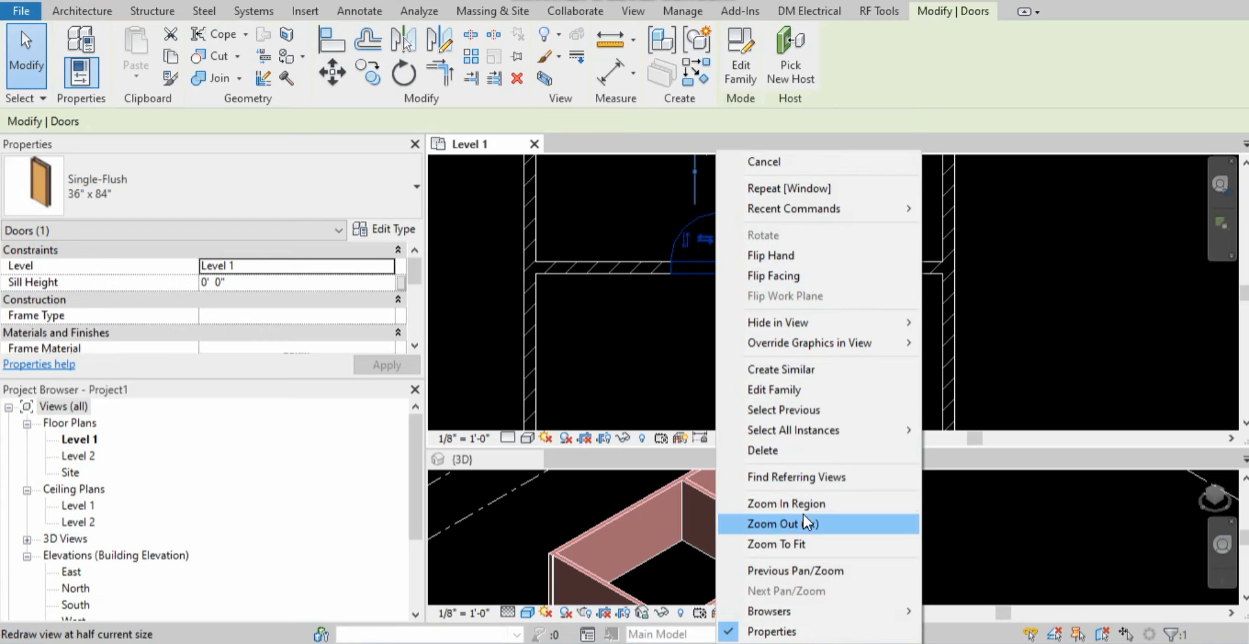
left_click(768, 378)
scroll(670, 320, "down", 2)
scroll(521, 280, "down", 2)
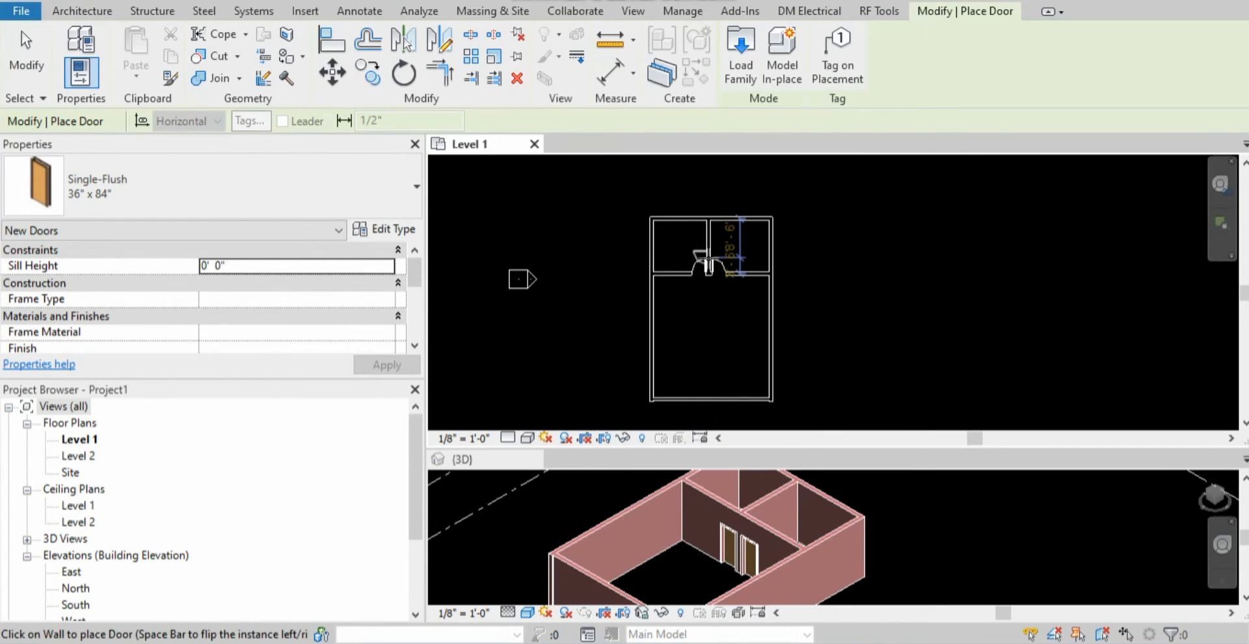
scroll(715, 410, "up", 3)
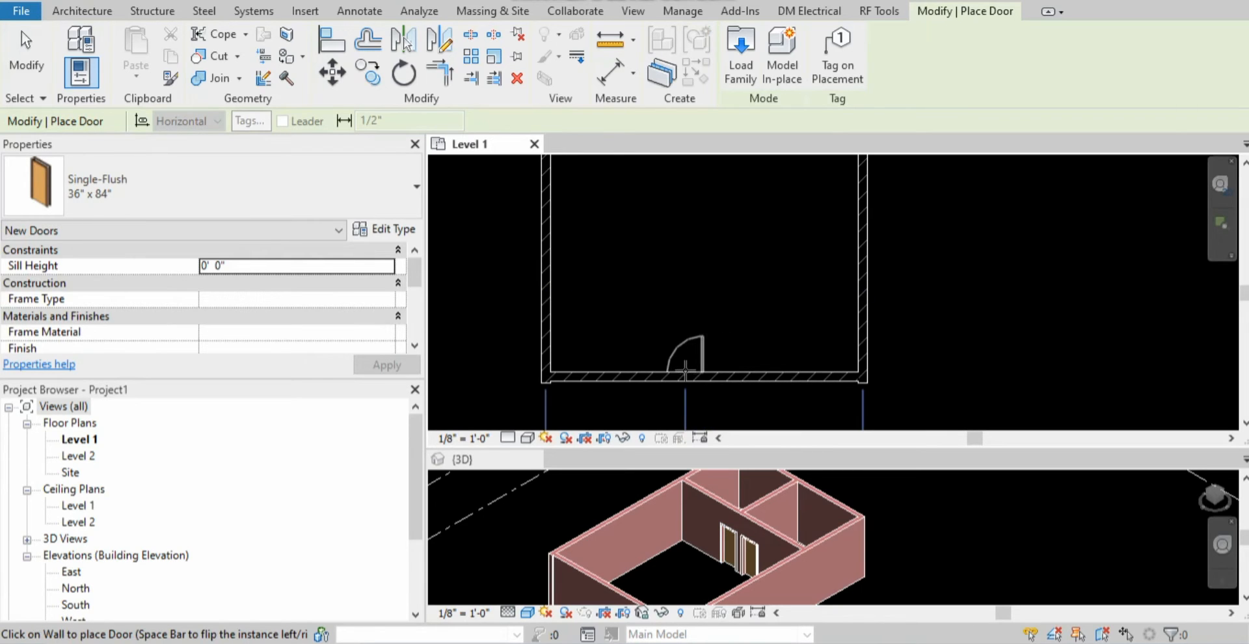
left_click(685, 371)
key("Escape")
key("Escape")
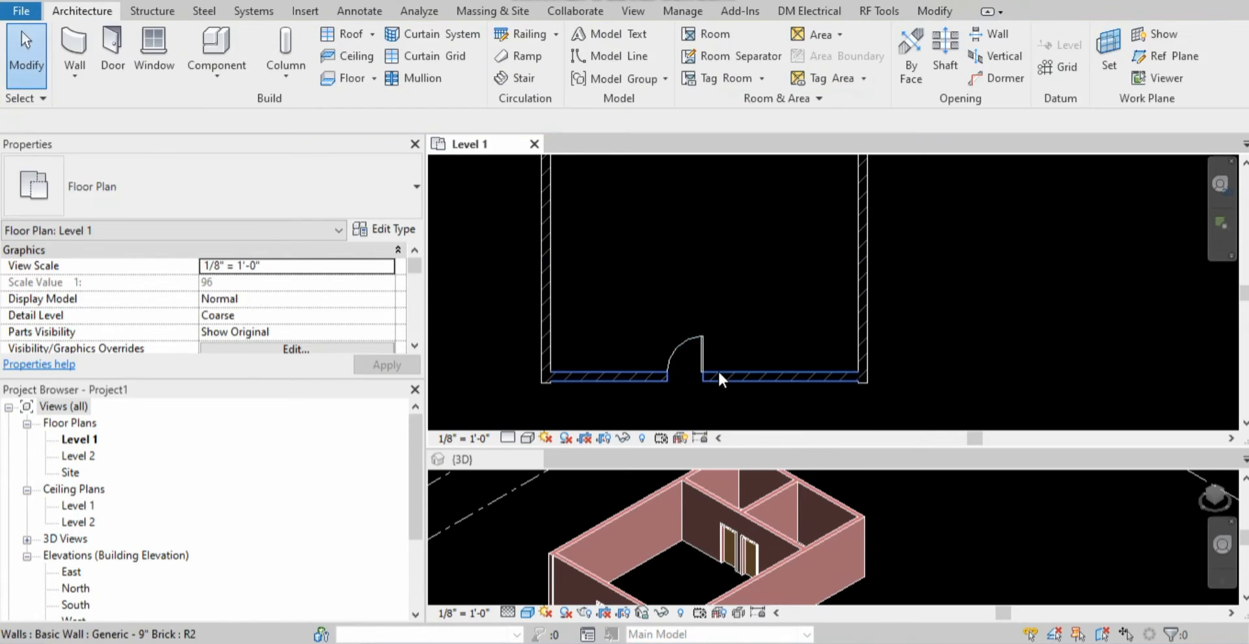
- Try flipping the lower exterior wall's door through its swing and hand orientations
scroll(719, 373, "up", 1)
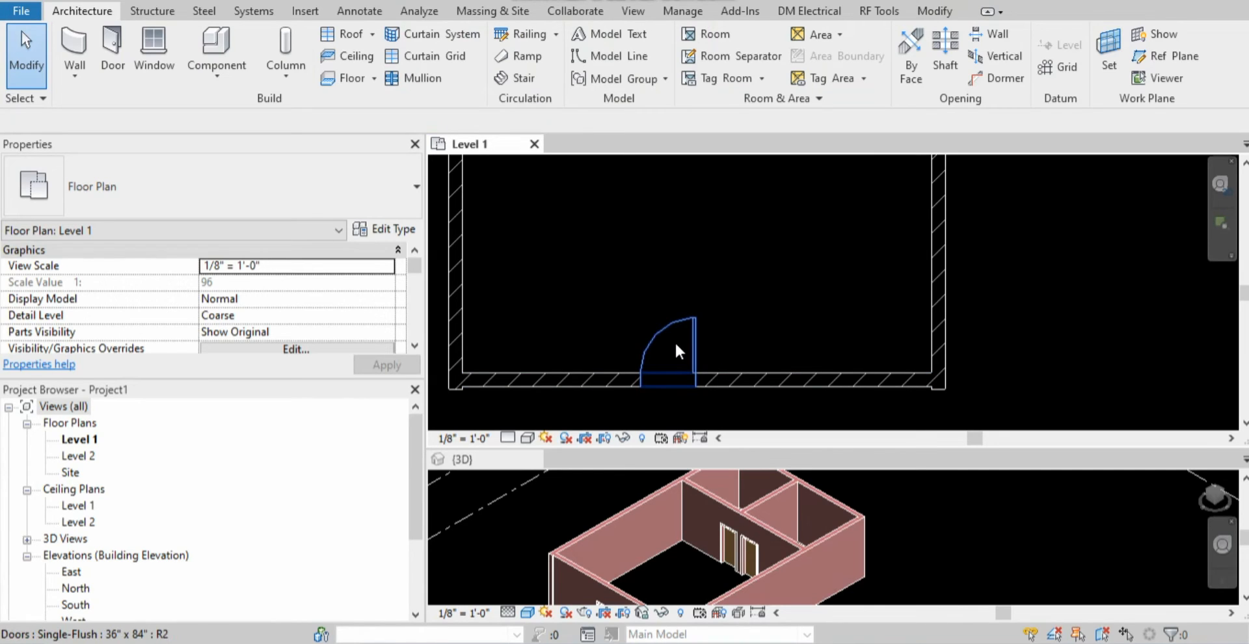
left_click(690, 347)
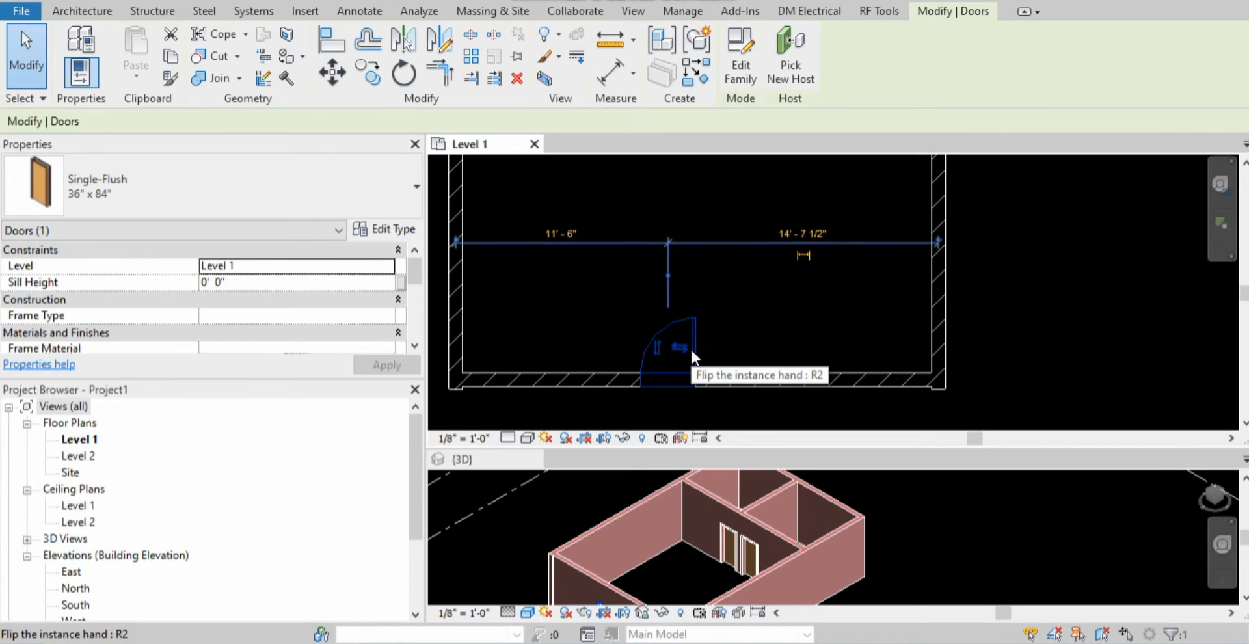
left_click(691, 351)
key("space")
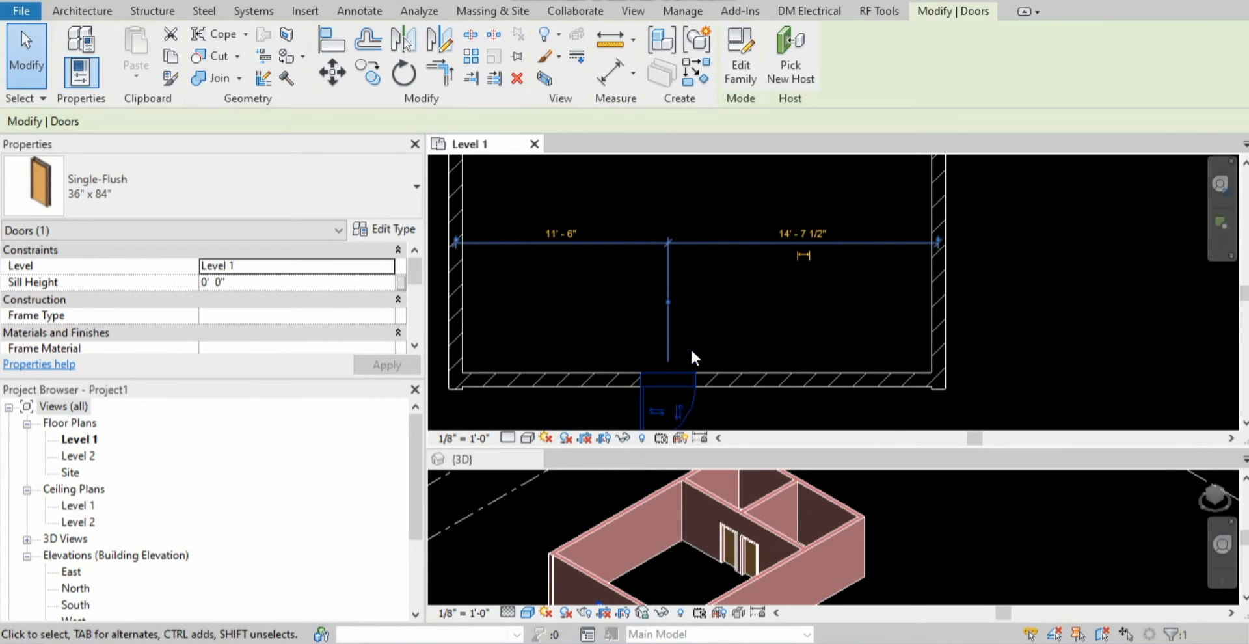
key("space")
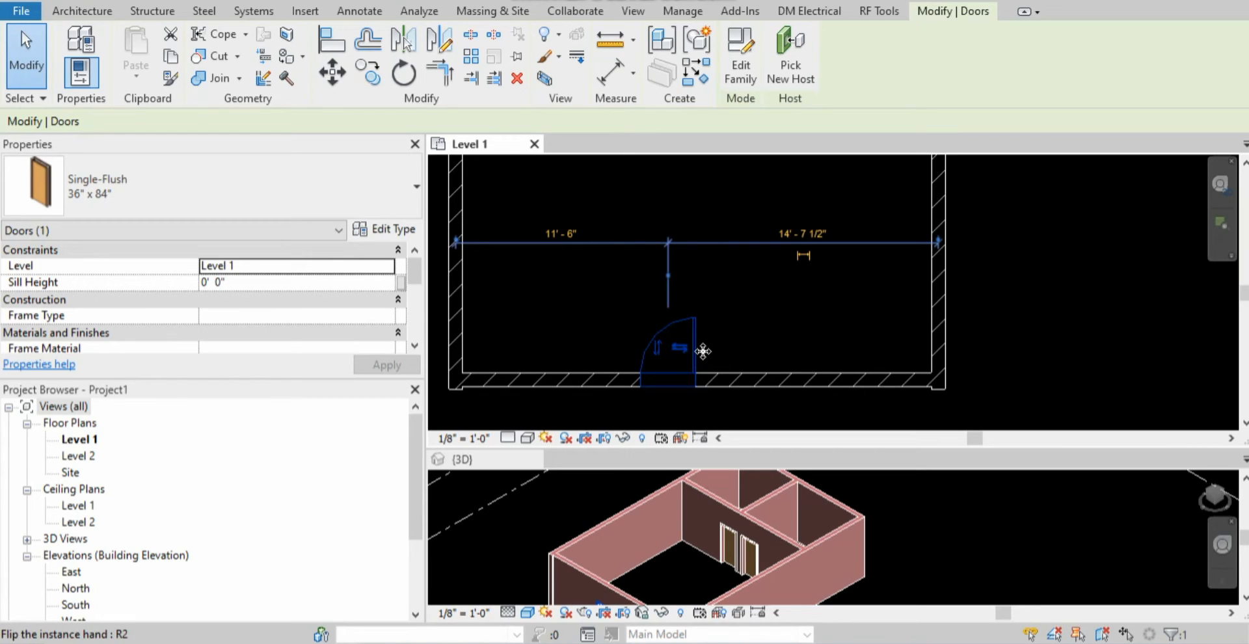
- Duplicate the selected door's type under the name 4' 0" x 84" 2
left_click(377, 231)
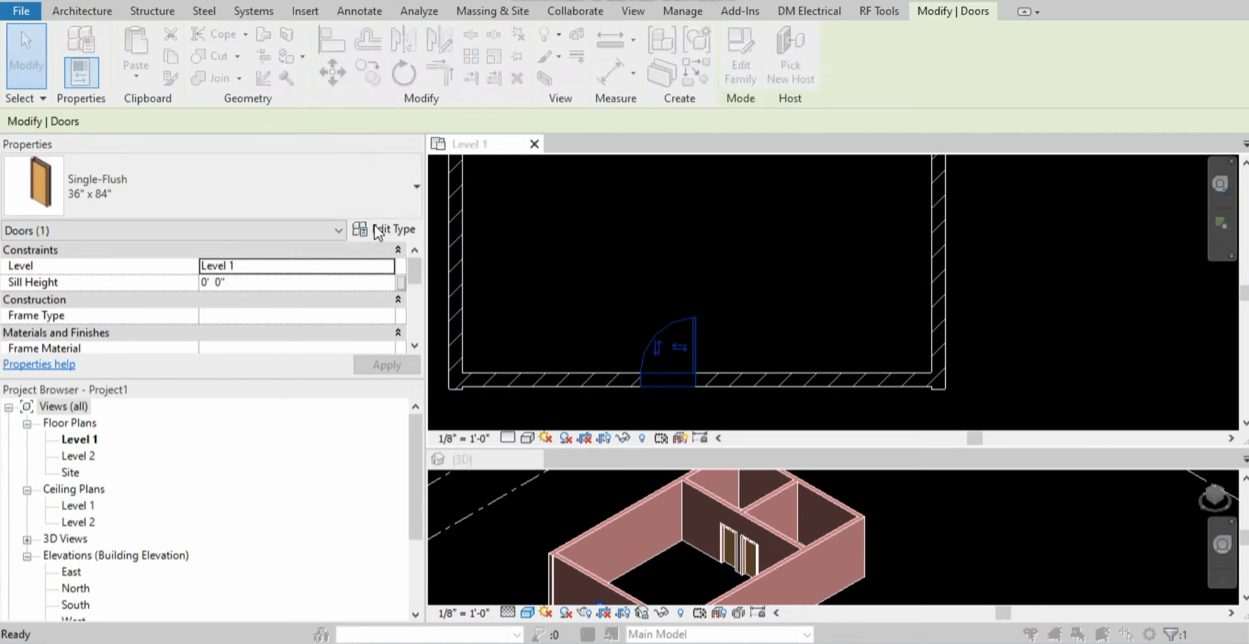
left_click(915, 133)
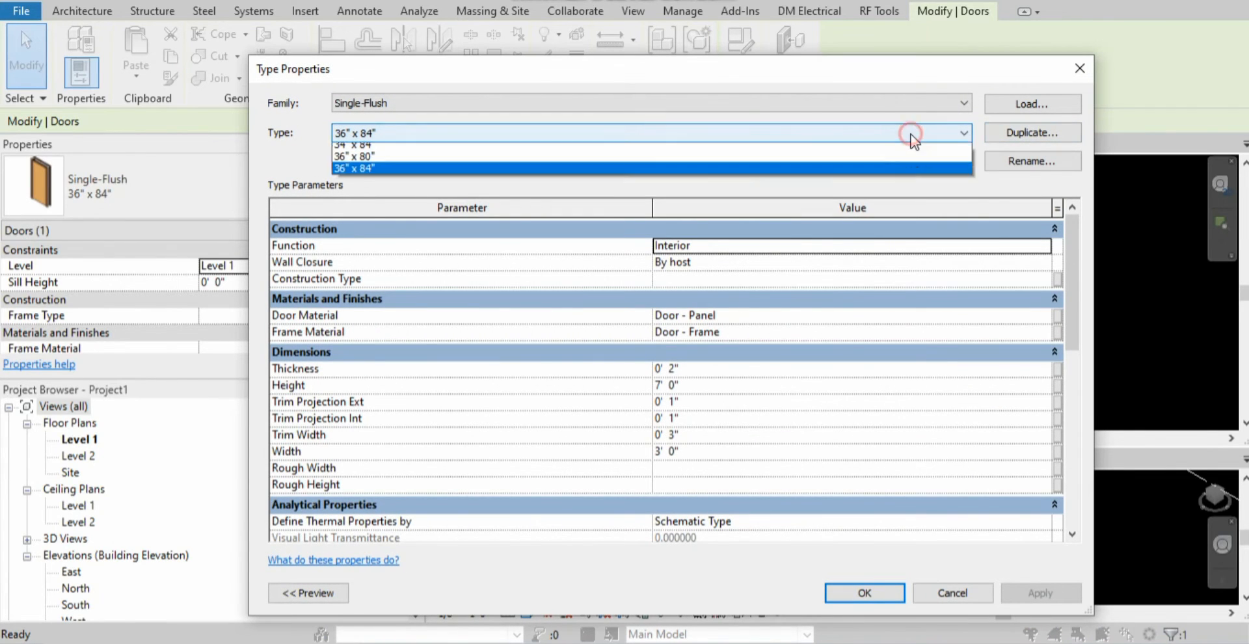
left_click(917, 132)
left_click(1071, 131)
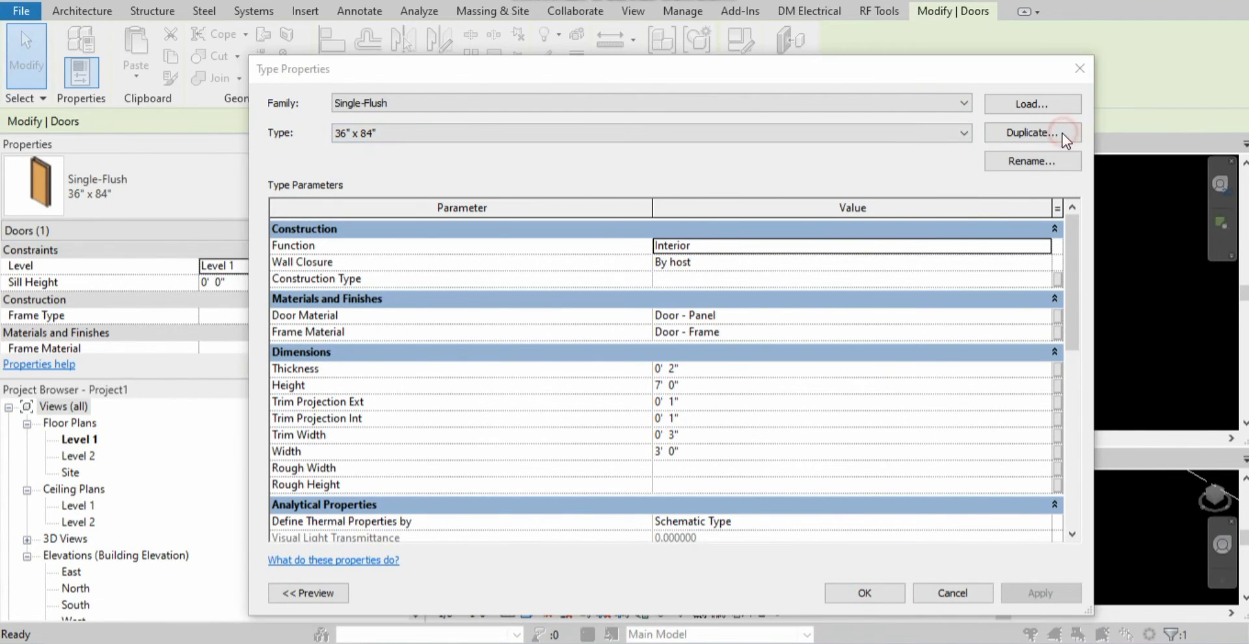
left_click(515, 241)
left_click_drag(514, 241, 480, 242)
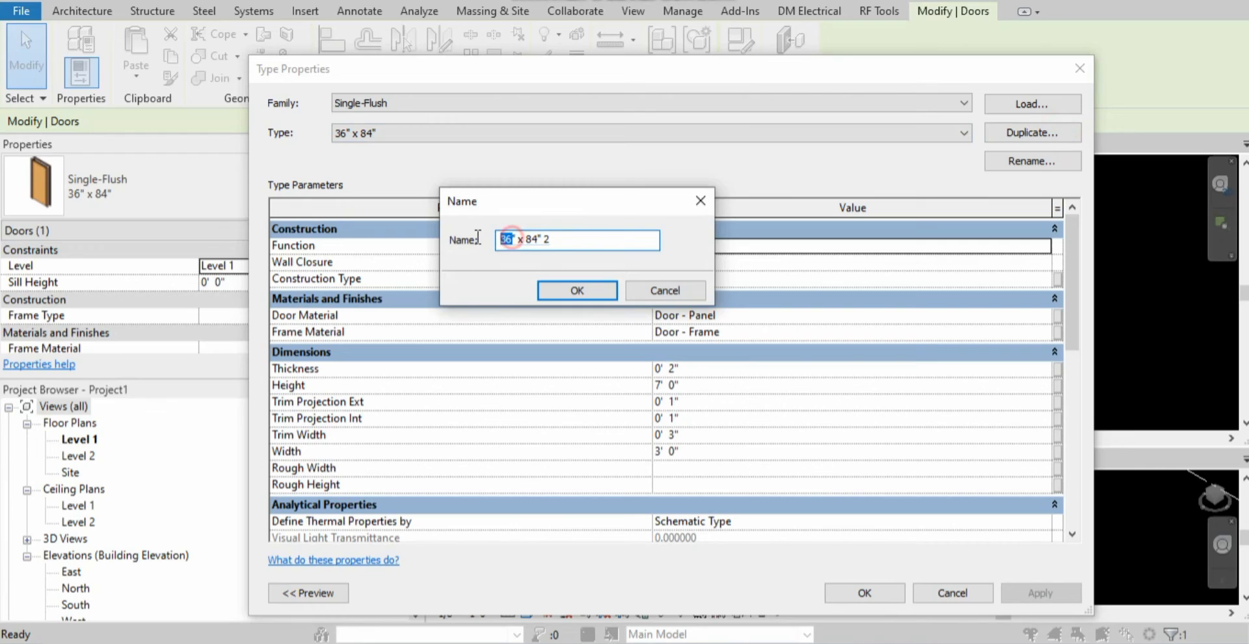
type("35")
key("Right")
key("BackSpace")
key("BackSpace")
key("BackSpace")
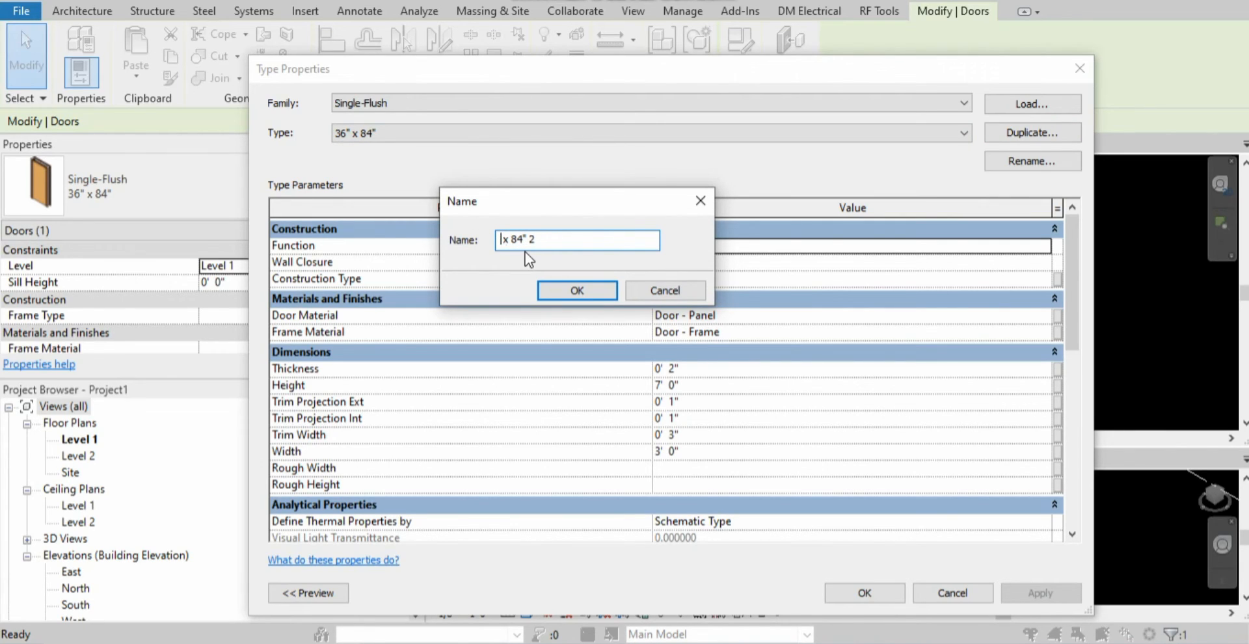
type("4' 0:")
key("BackSpace")
type("\"")
left_click(579, 290)
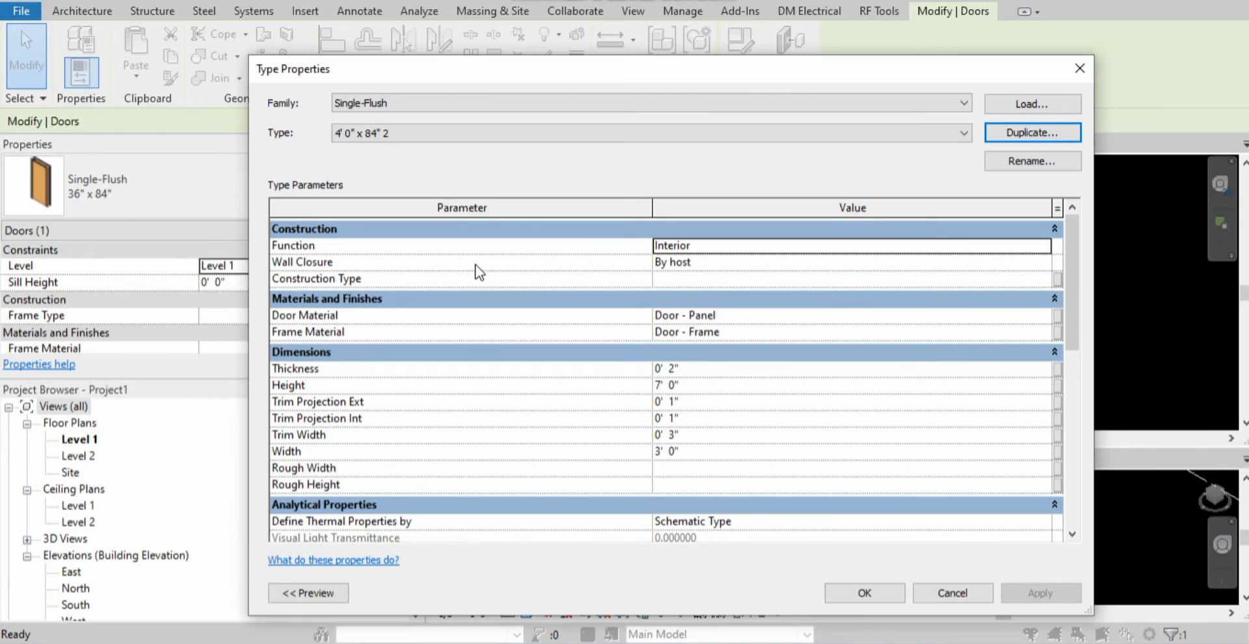
- Set the new door type's width to 4' and apply it to the lower exterior wall's door
scroll(787, 394, "down", 1)
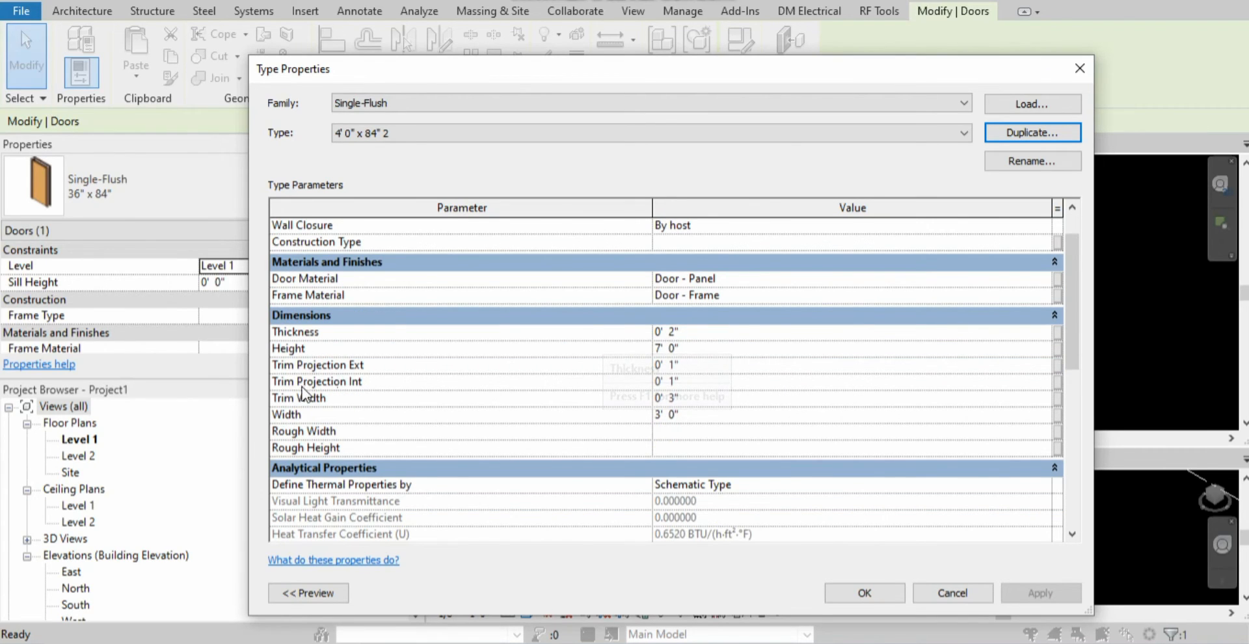
left_click(664, 415)
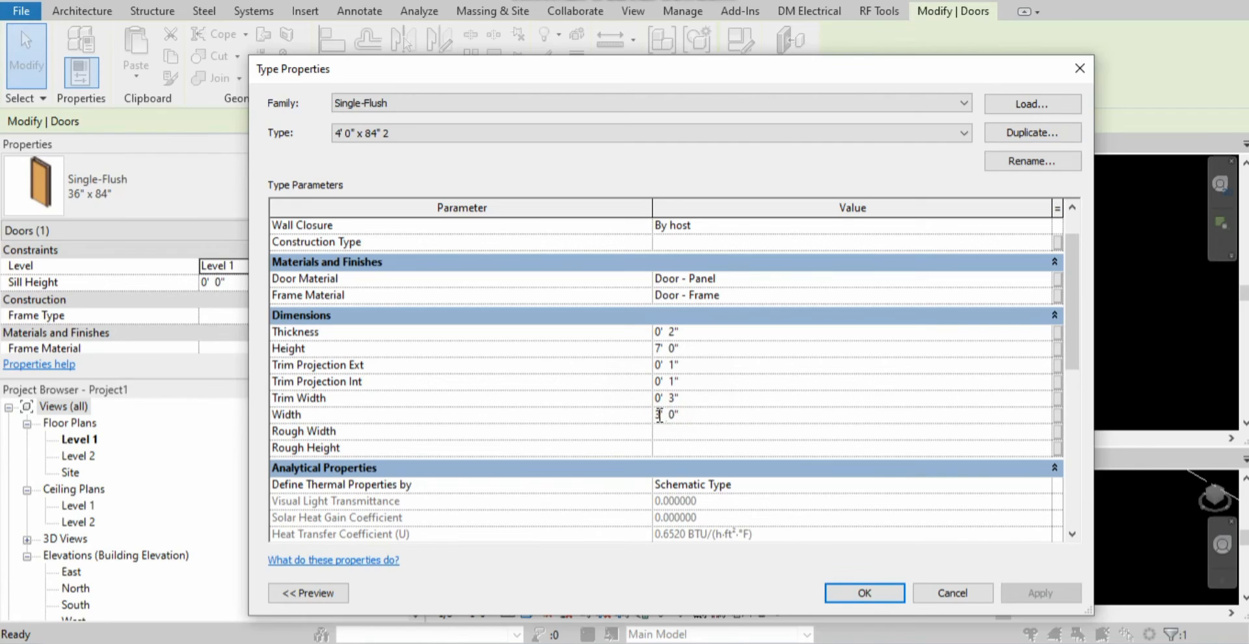
left_click_drag(661, 415, 650, 416)
type("4")
left_click(869, 592)
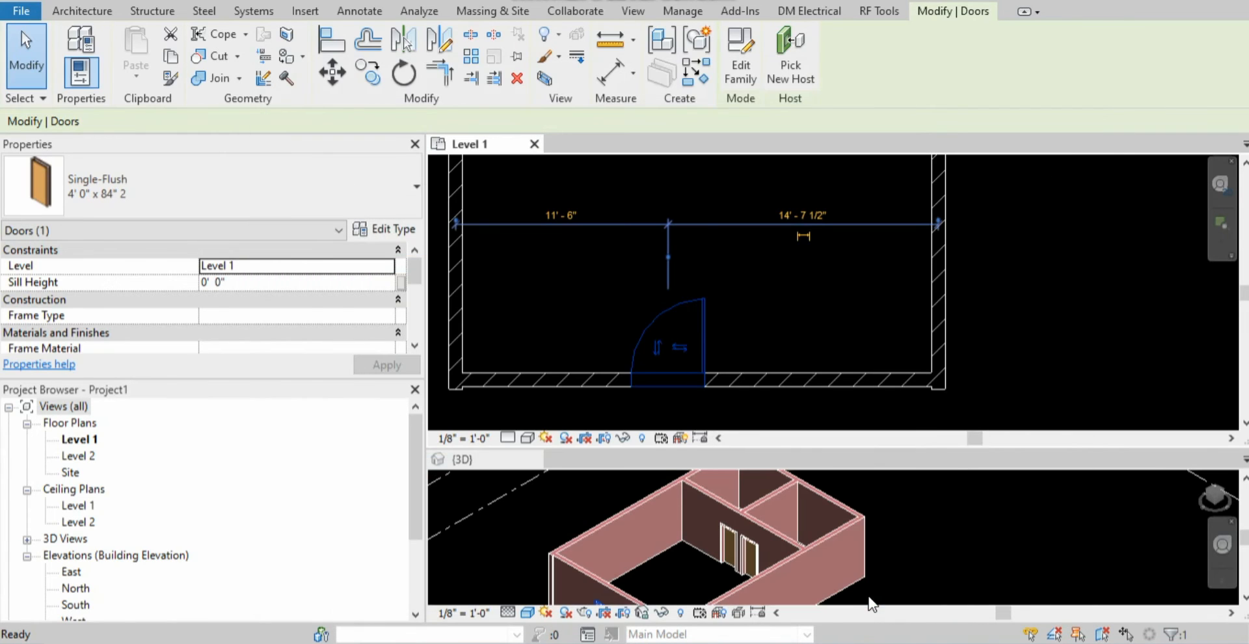
- Slide the 4' 0" door to about 8' 1 1/2" from the left exterior wall and place a matching door directly to its right
scroll(712, 335, "up", 1)
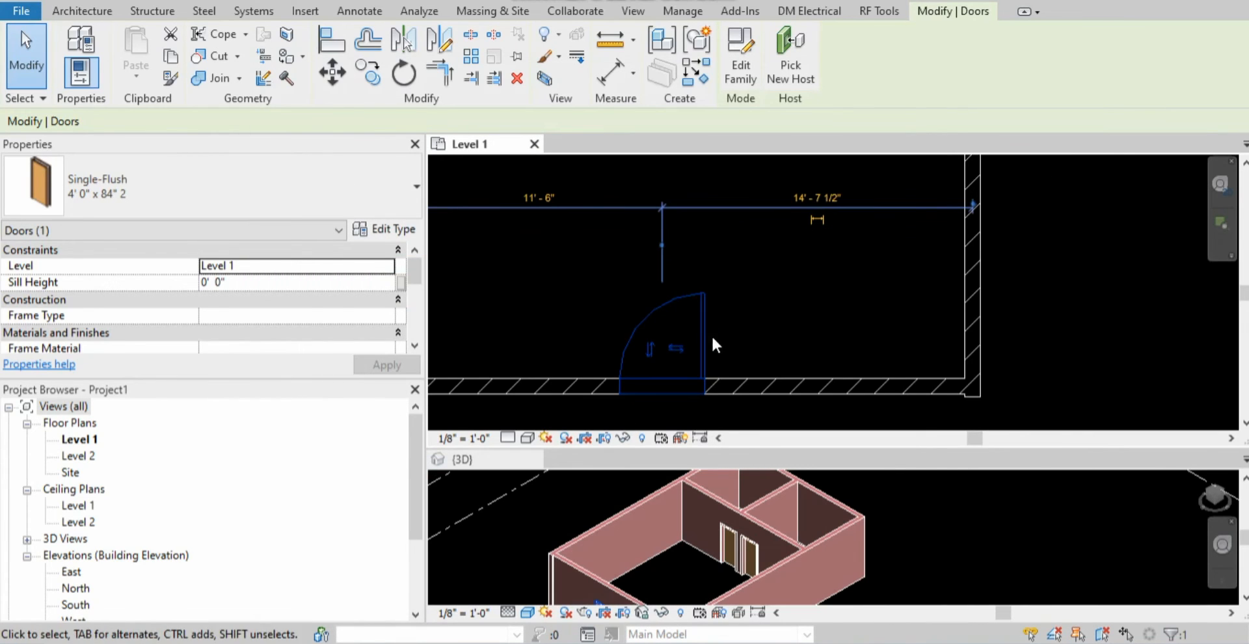
left_click_drag(698, 334, 629, 335)
right_click(630, 340)
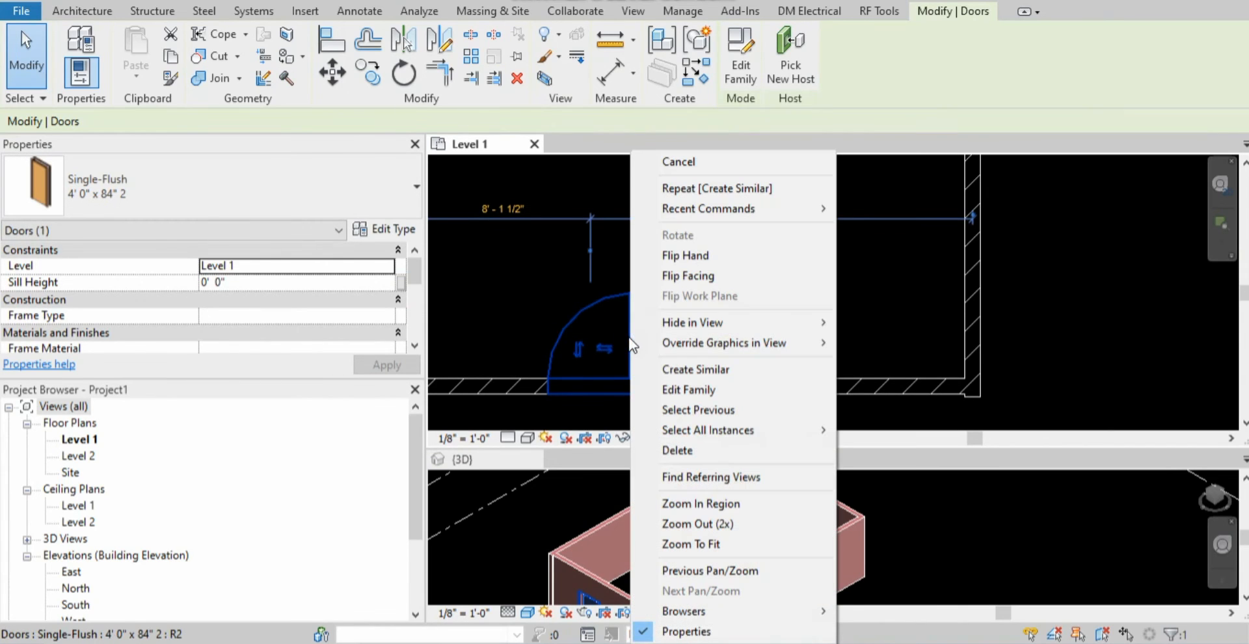
mouse_move(634, 343)
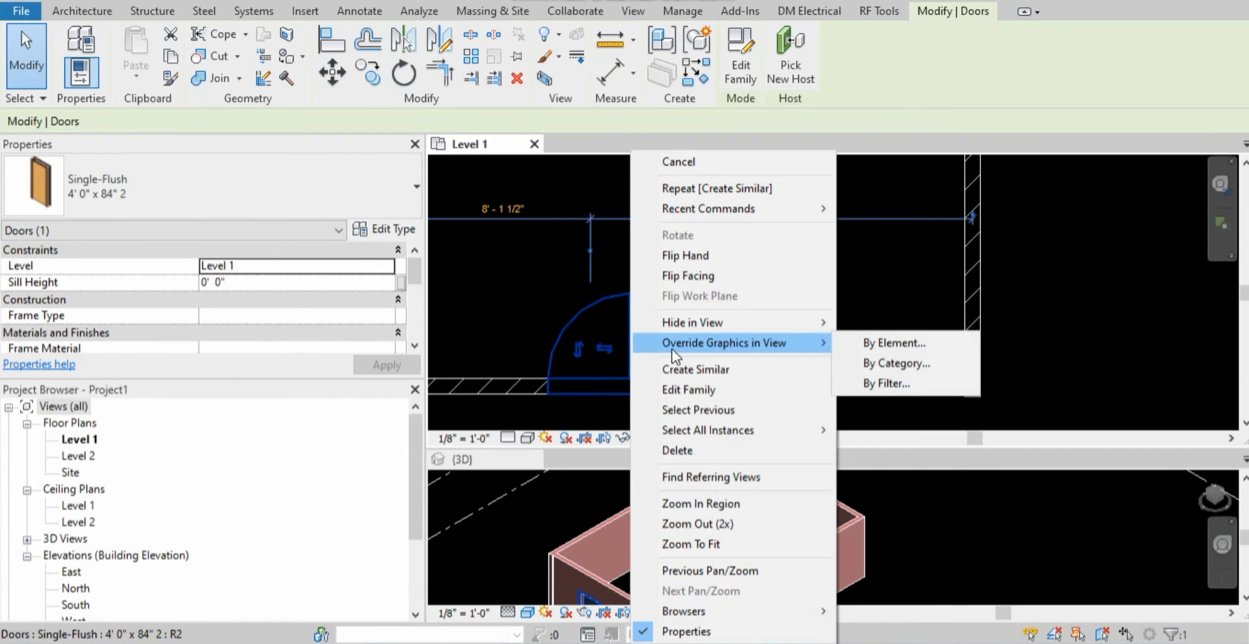
left_click(702, 369)
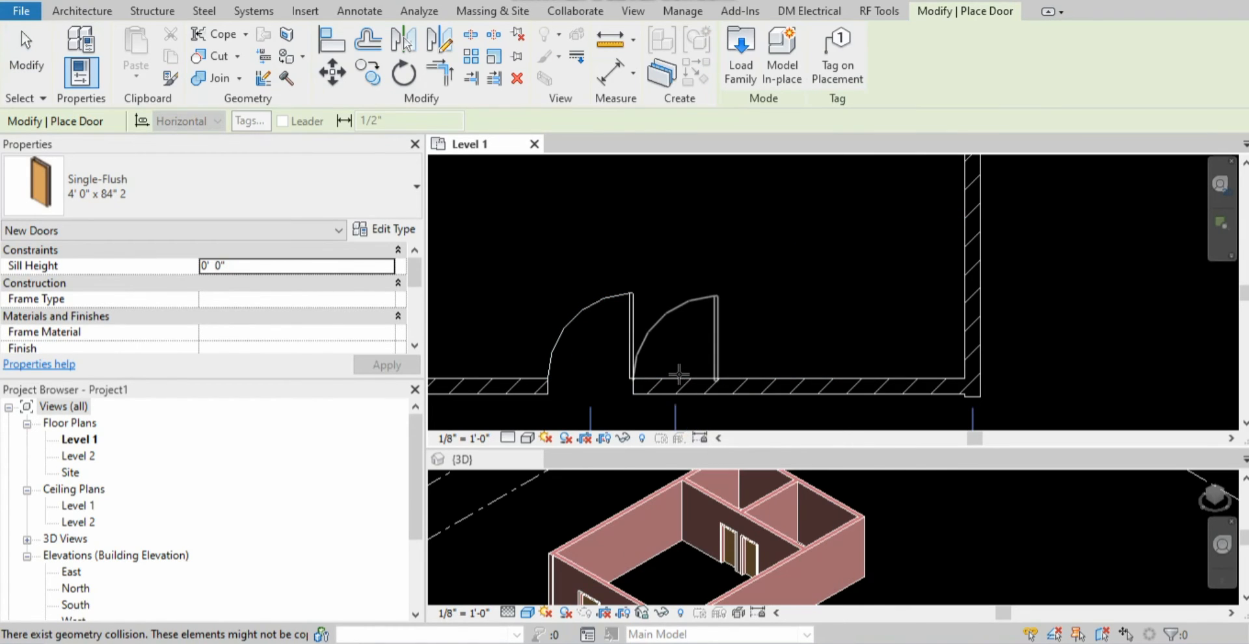
left_click(677, 371)
key("Escape")
key("Escape")
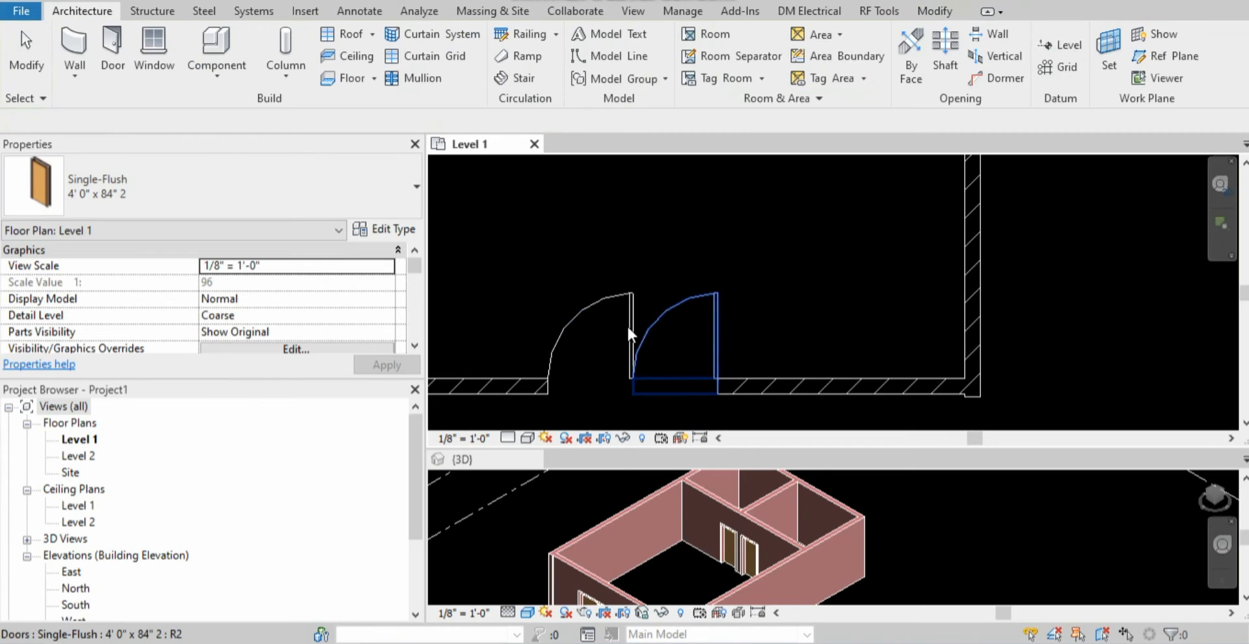
- Flip the left 4' 0" door's hand so the two leaves form a double door, and check the pair in the 3D view
left_click(626, 323)
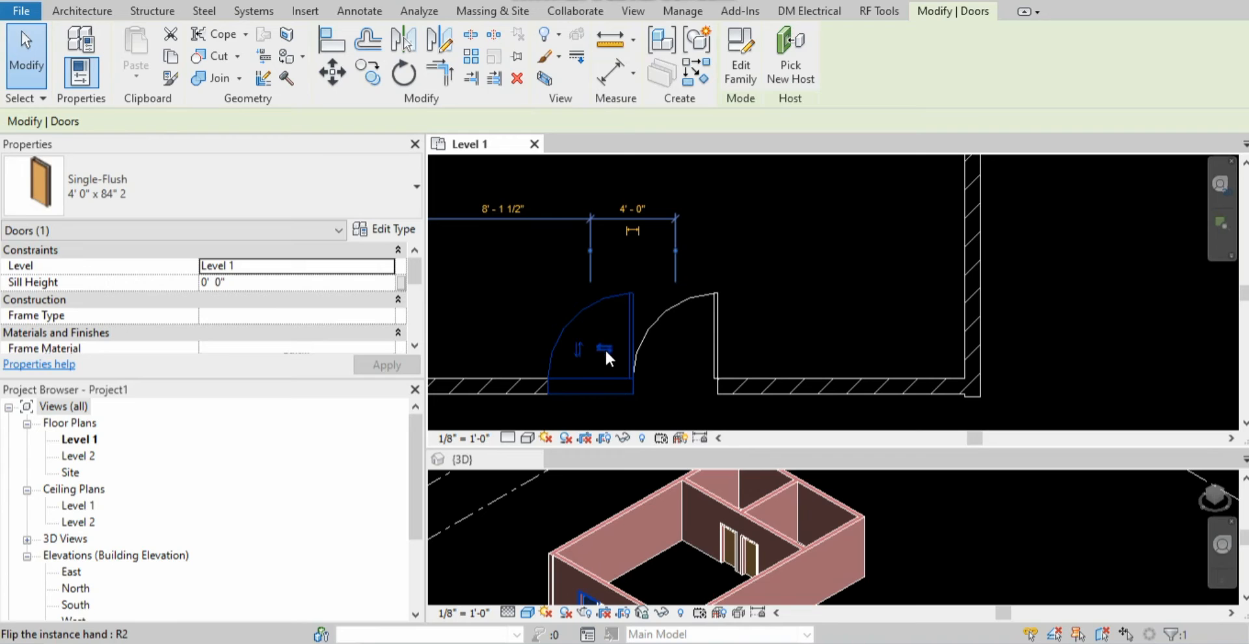
left_click(605, 349)
left_click(625, 285)
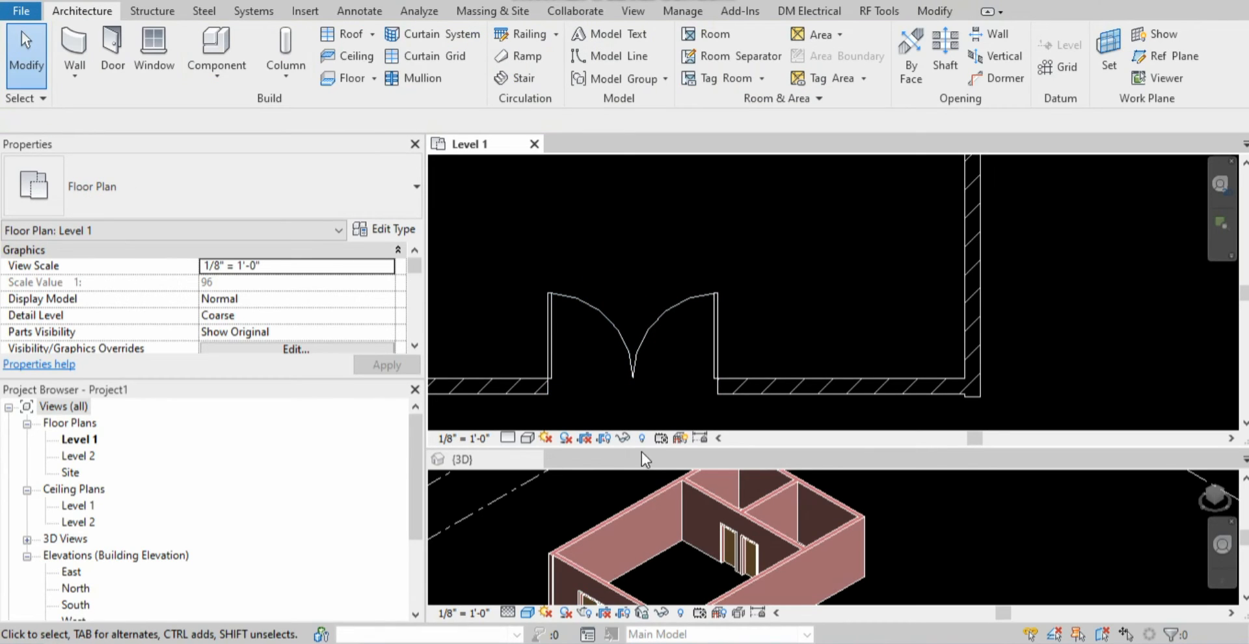
scroll(659, 529, "down", 3)
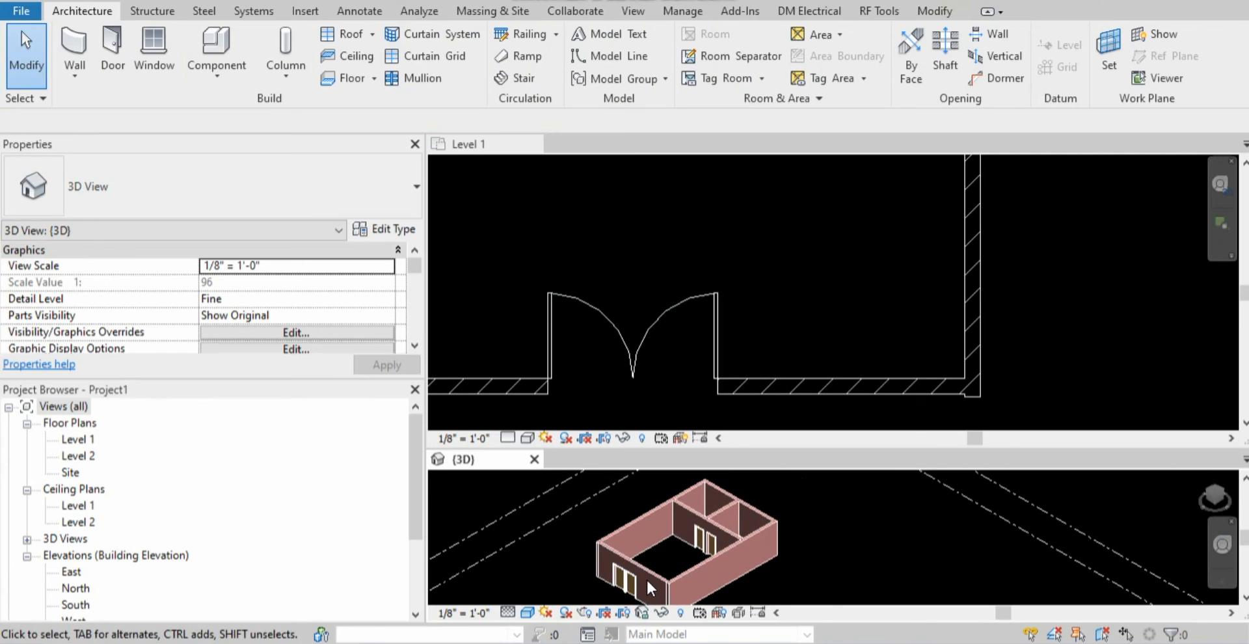
scroll(617, 595, "up", 5)
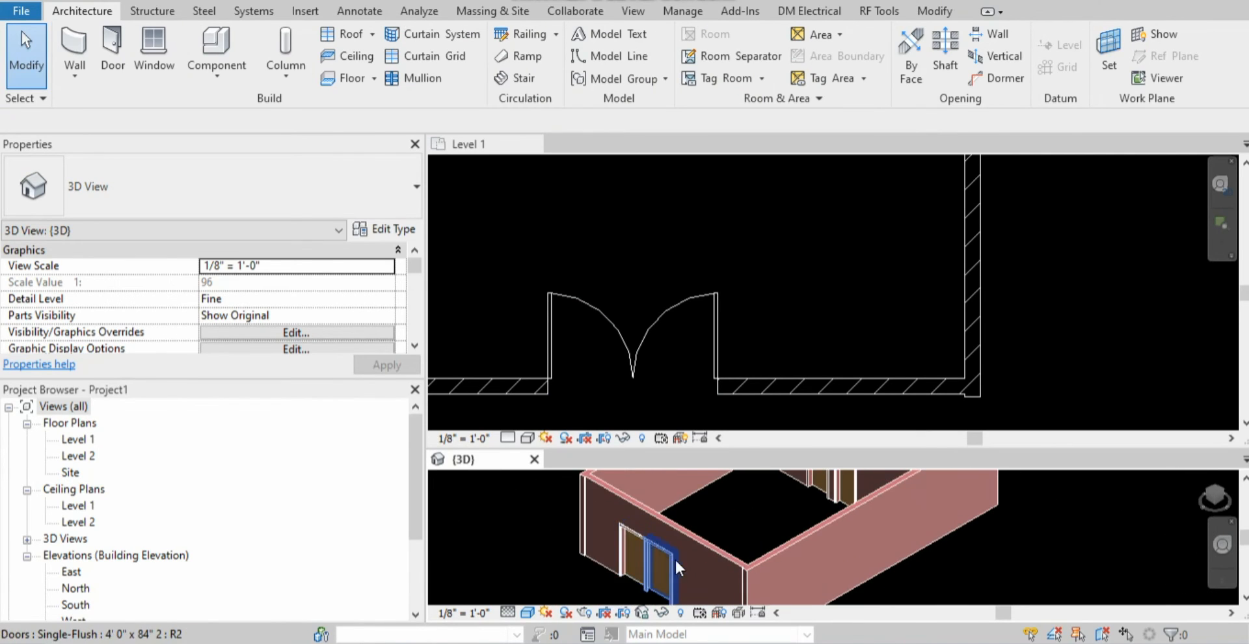
scroll(651, 373, "down", 6)
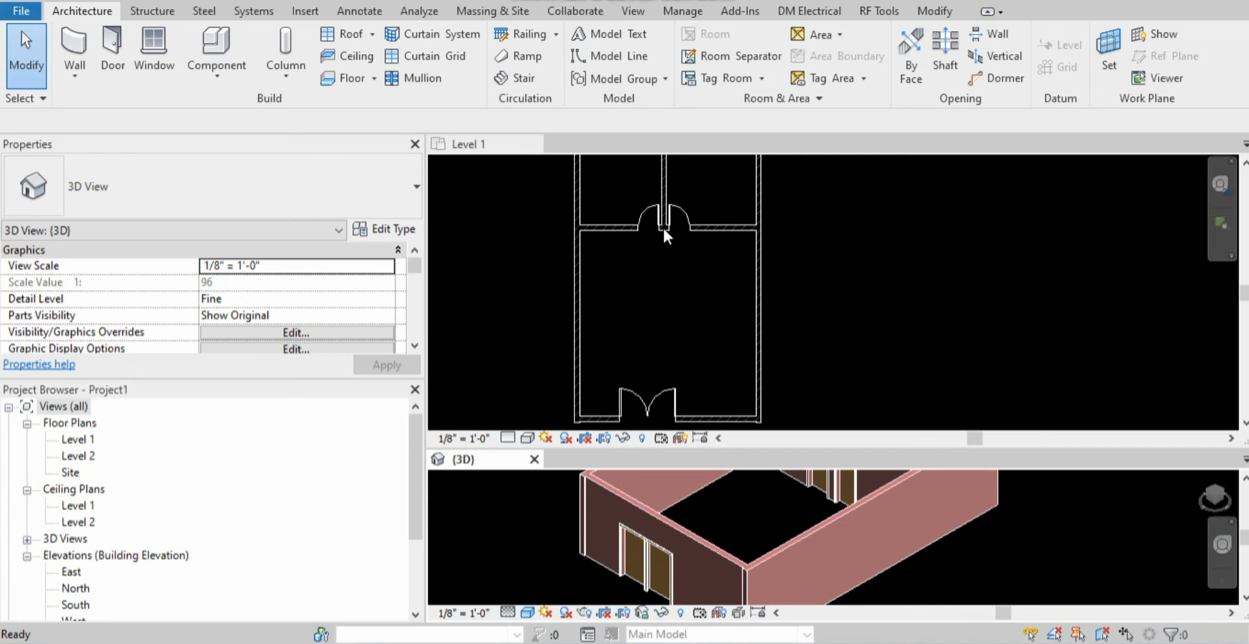
key("l")
key("d")
scroll(663, 230, "up", 3)
key("Escape")
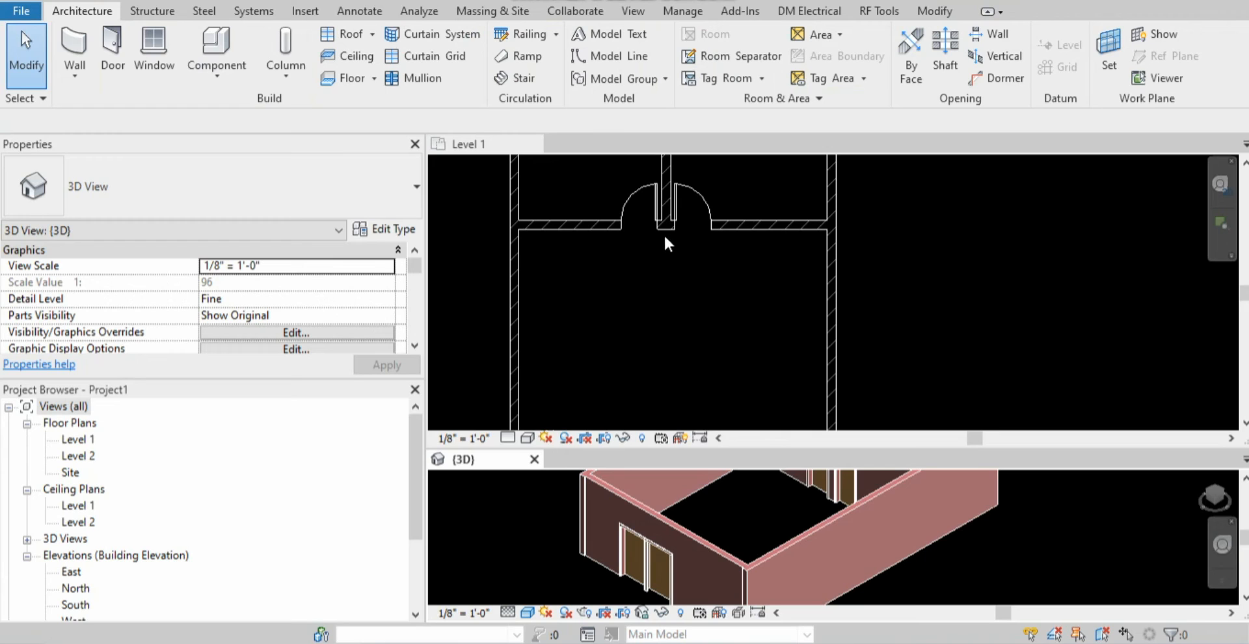
- Draw a vertical detail line about 32' 6" long from the central dividing wall's centre down past the lower exterior wall
left_click(675, 267)
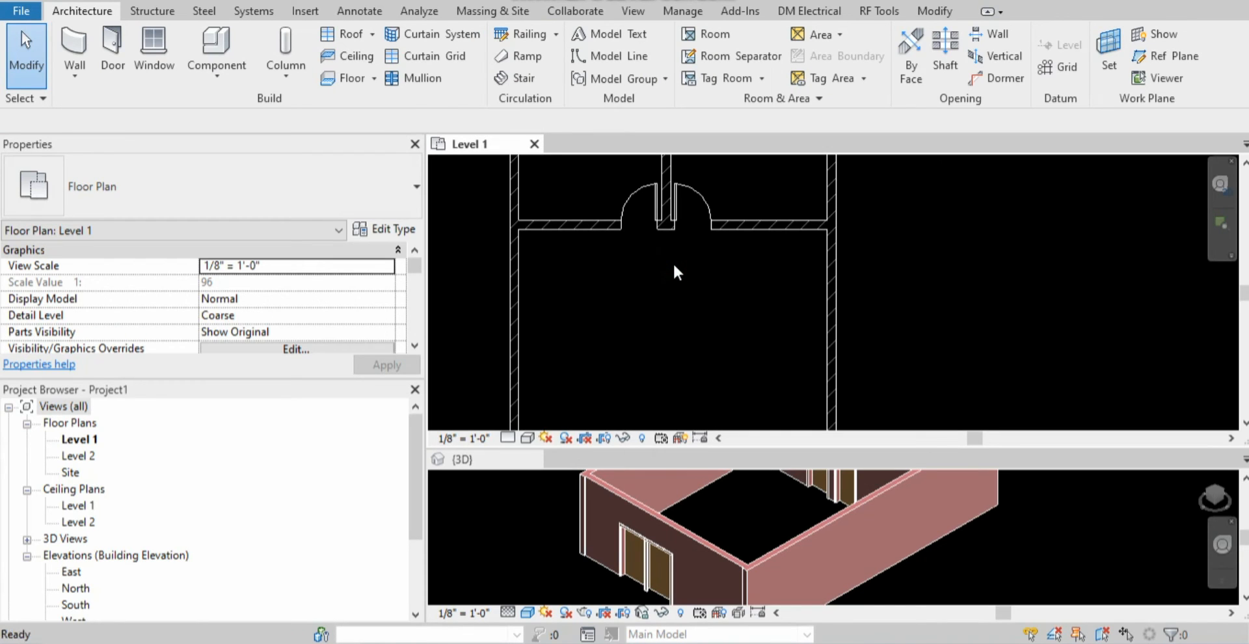
key("d")
key("l")
scroll(670, 234, "up", 3)
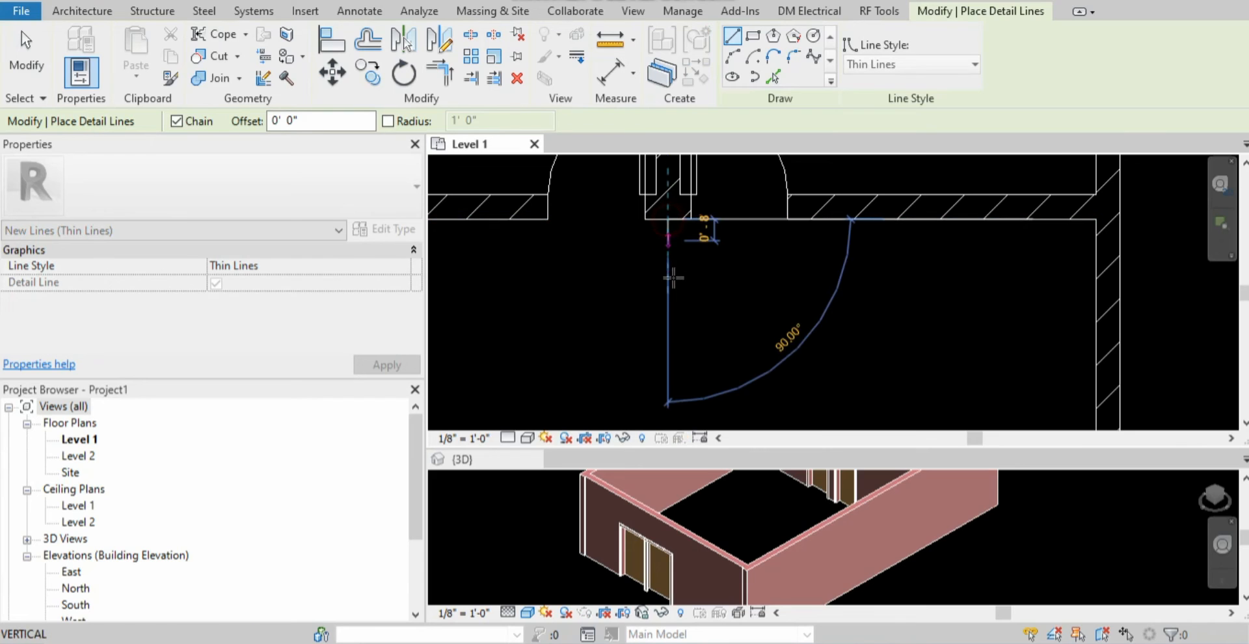
scroll(673, 278, "down", 6)
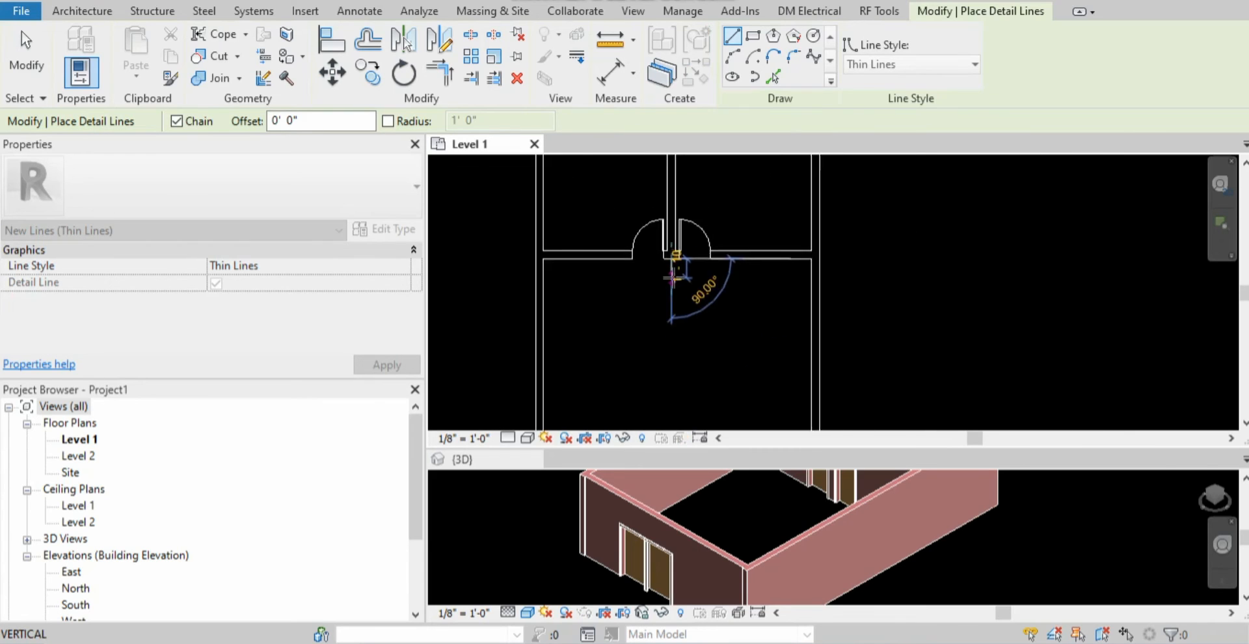
scroll(669, 391, "up", 3)
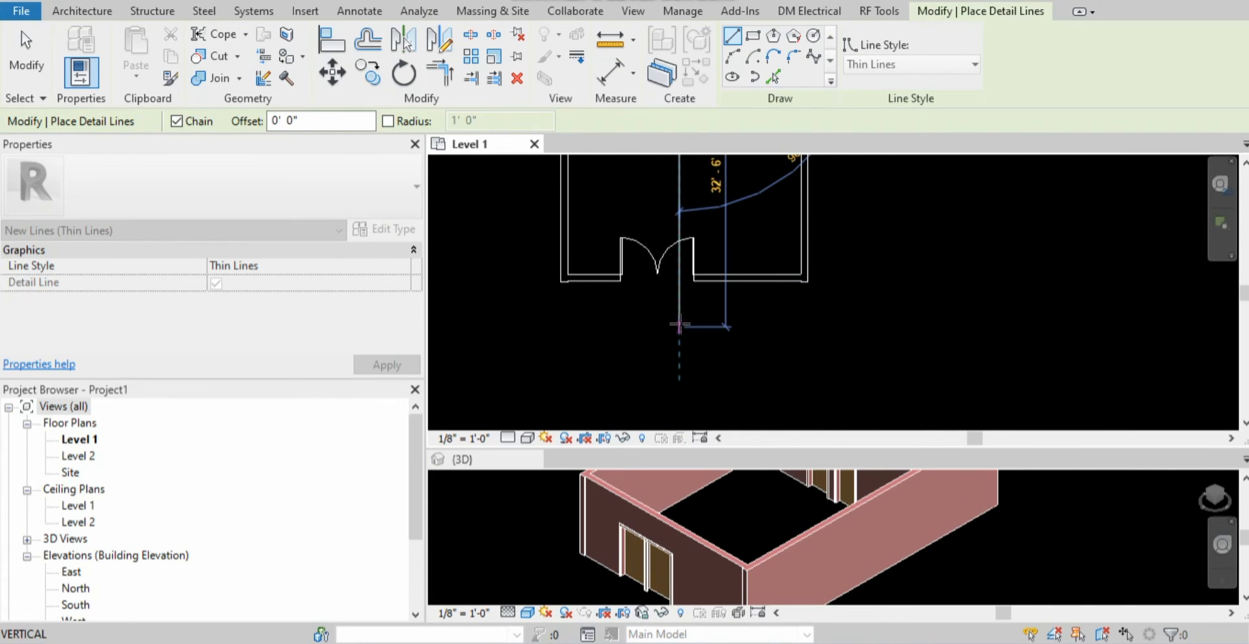
key("Escape")
key("Escape")
- Move the pair of 4' 0" doors along the lower exterior wall so their meeting point lies on the vertical detail line
scroll(600, 307, "up", 2)
mouse_move(596, 312)
left_mouse_down()
mouse_move(678, 272)
mouse_move(786, 180)
left_mouse_up()
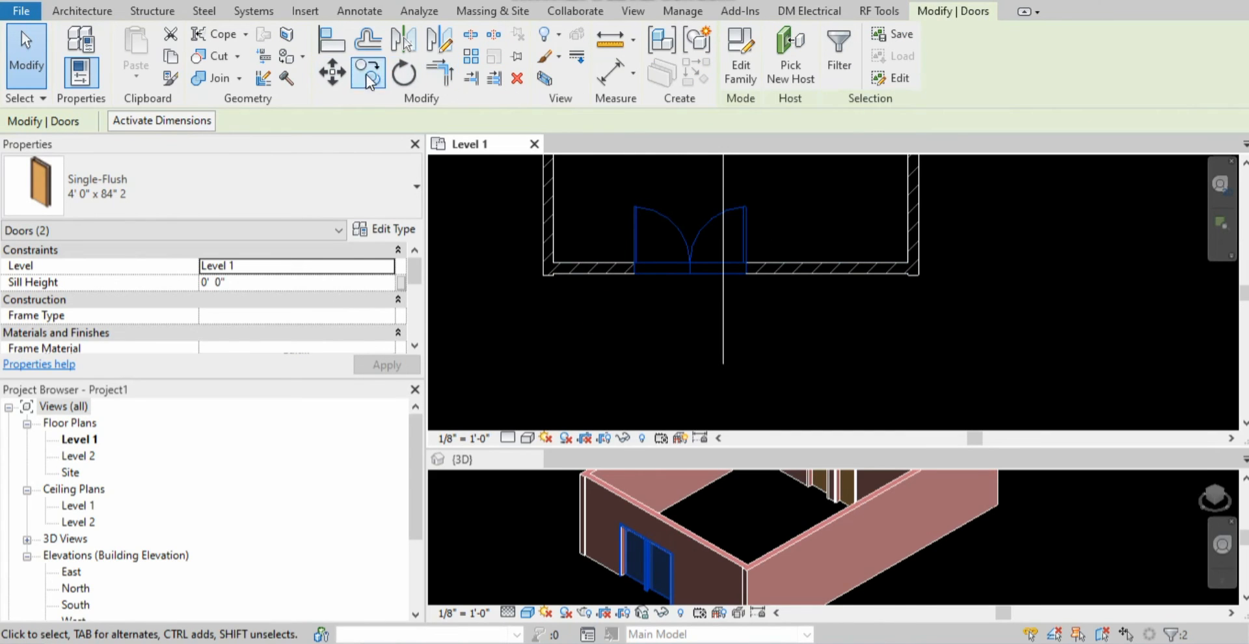
left_click(332, 72)
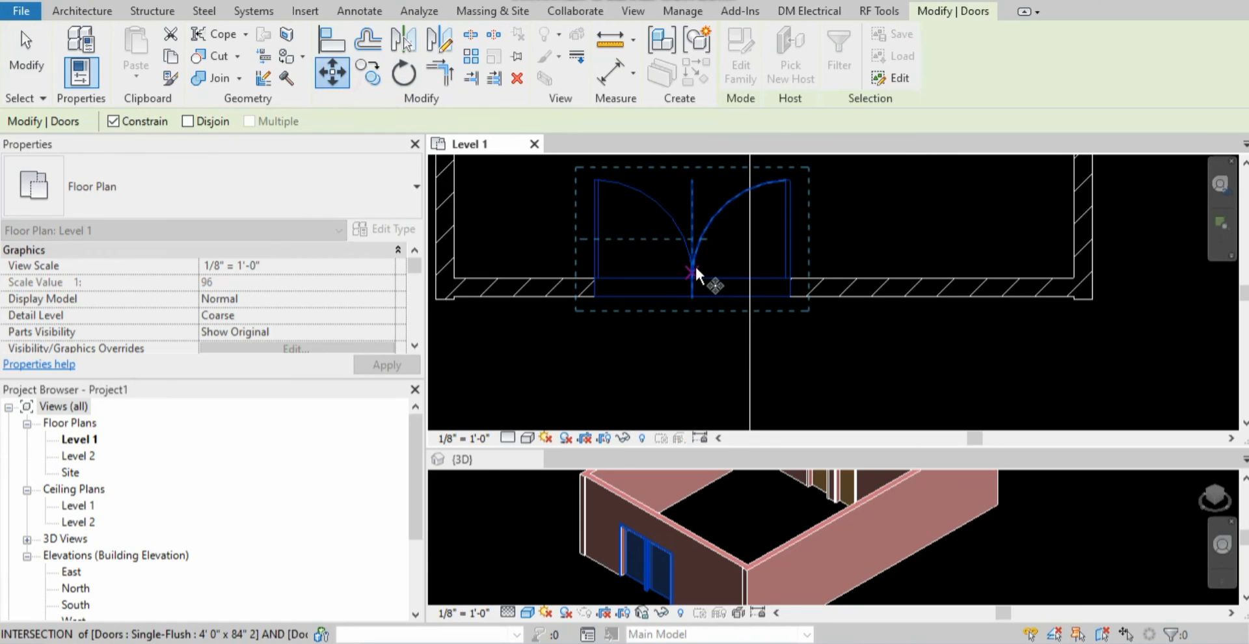
left_click(691, 270)
left_click(750, 269)
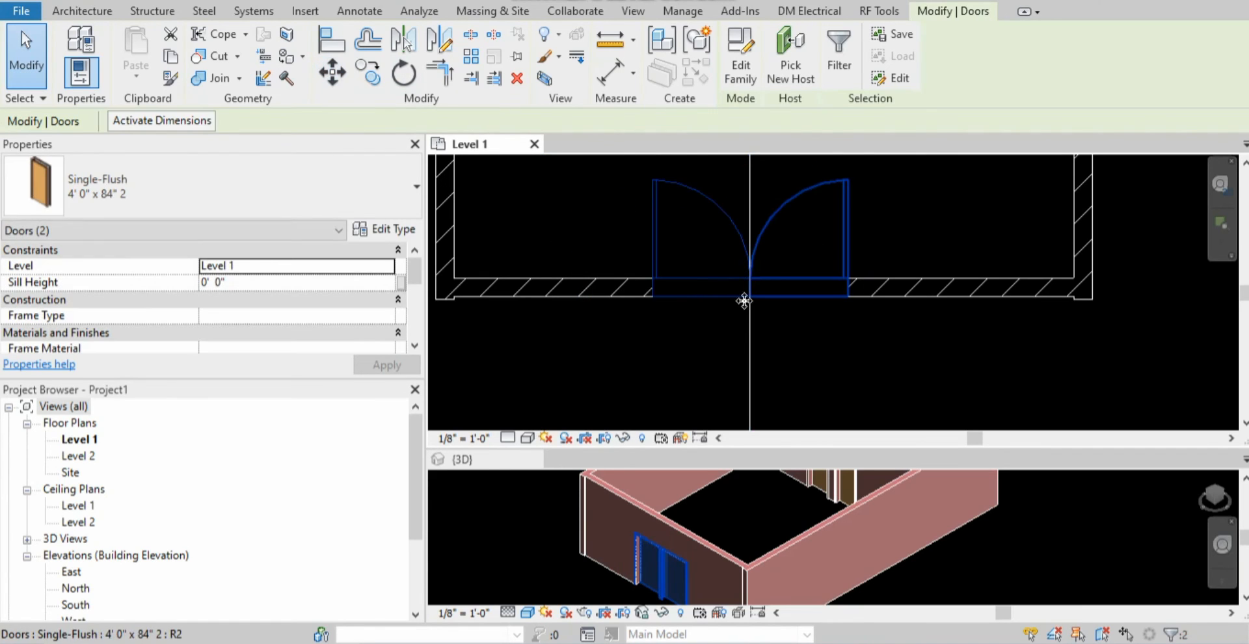
- Delete the vertical detail line that marks the building's centre
scroll(744, 301, "down", 5)
left_click(729, 259)
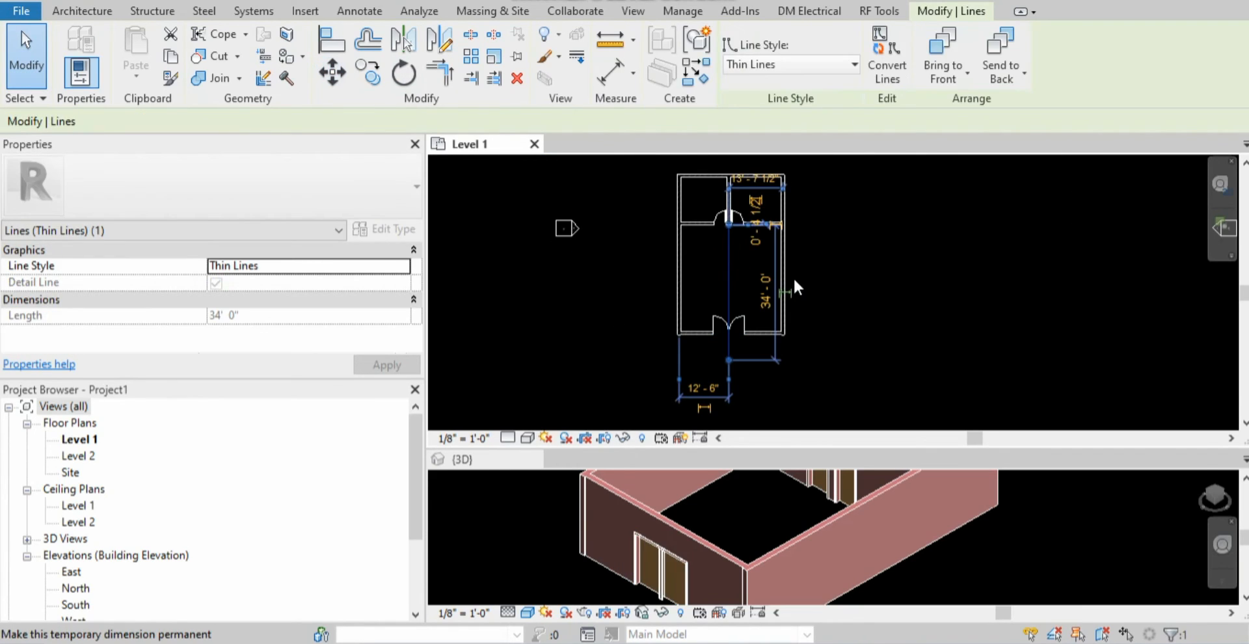
key("Delete")
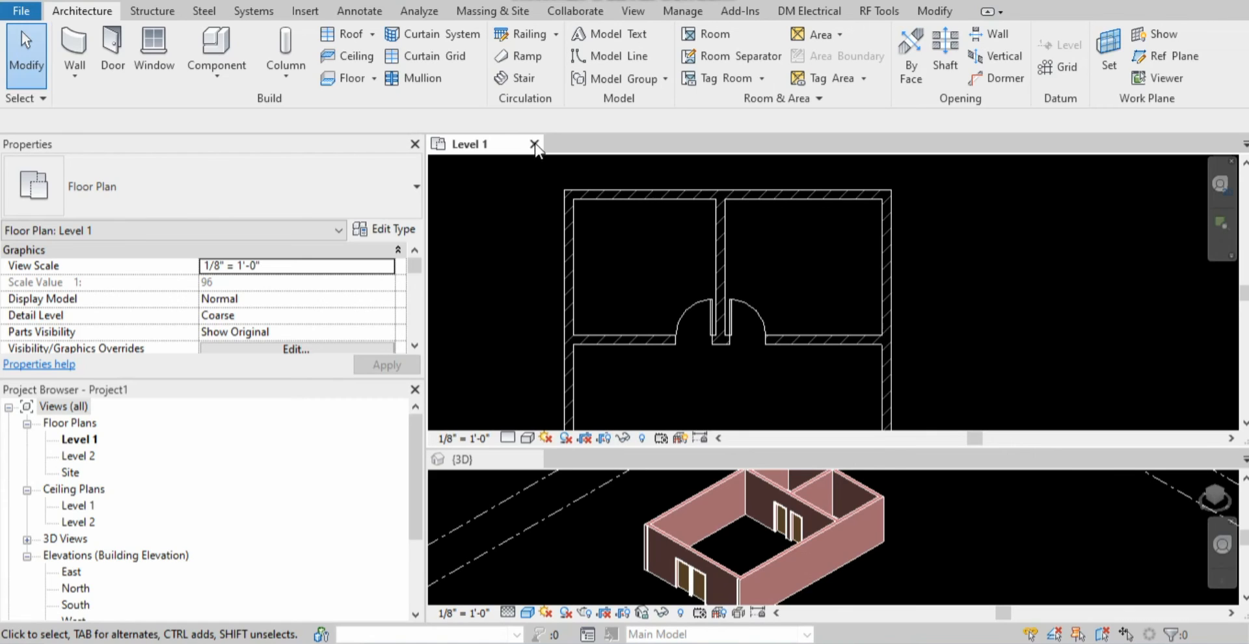
- Place two 48" x 60" Window-Casement-Double windows in the horizontal interior wall, about 4' 6" from the left and 5' 8 1/2" from the right exterior wall
left_click(156, 55)
left_click(180, 172)
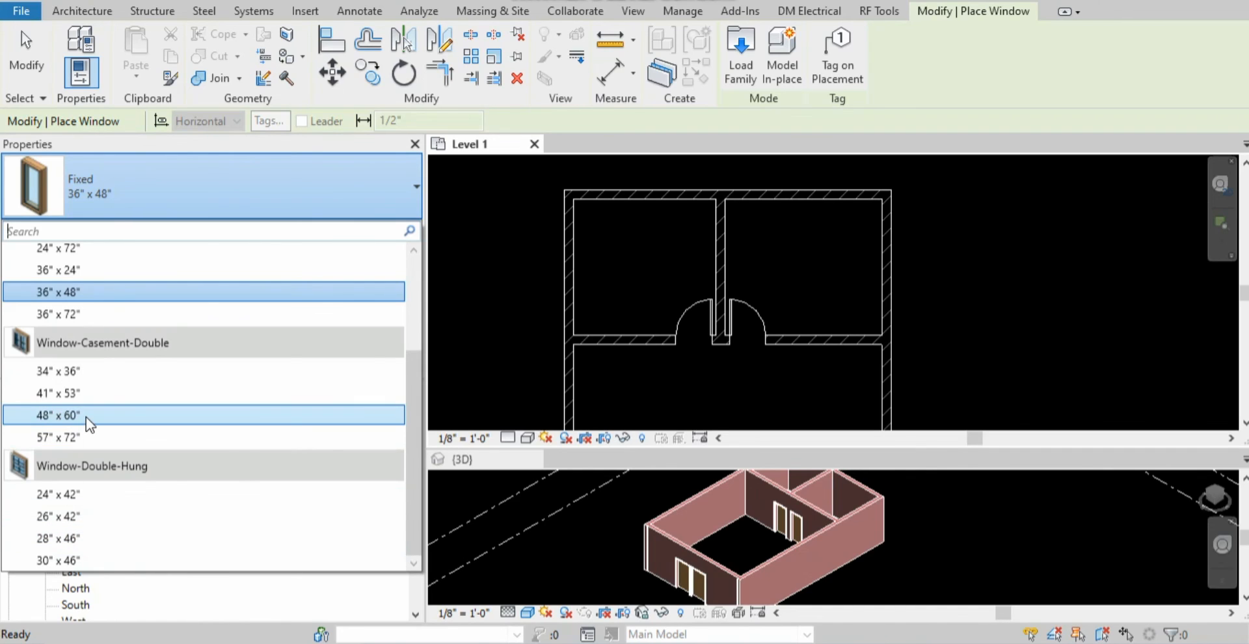
mouse_move(86, 417)
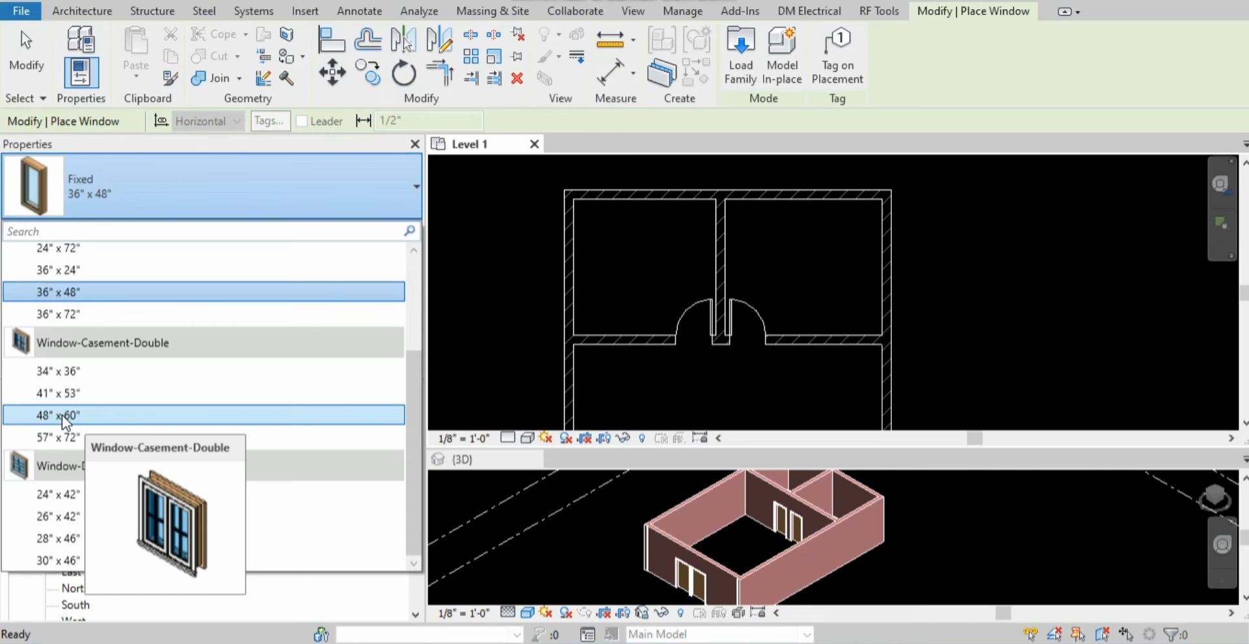
left_click(61, 415)
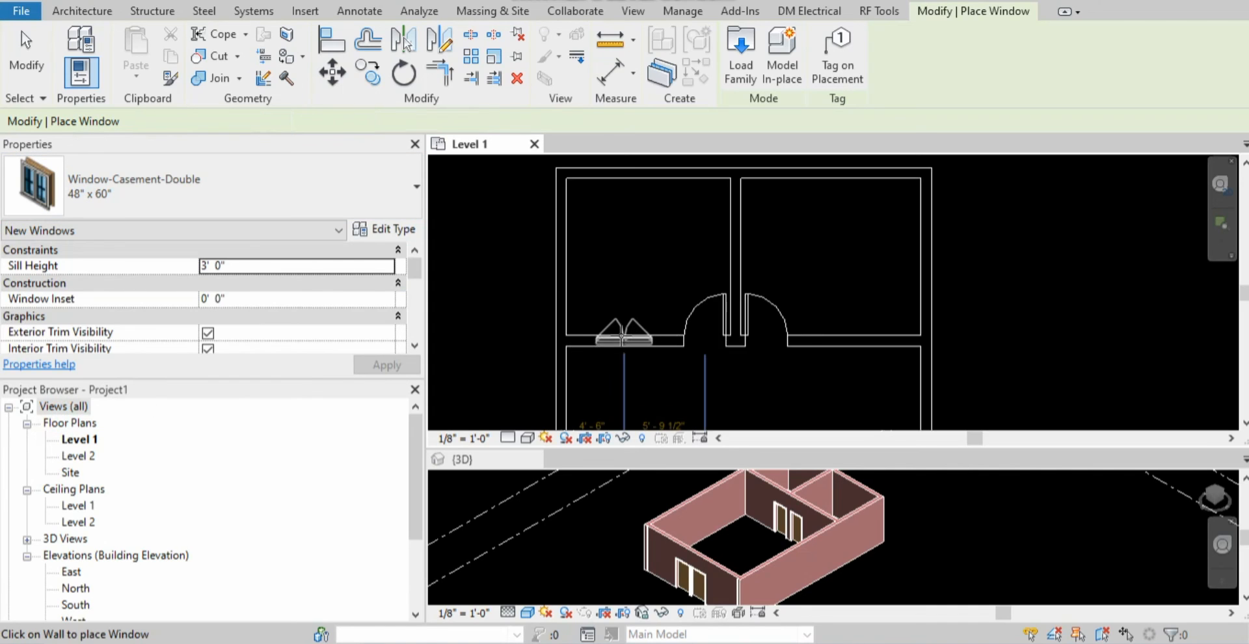
scroll(621, 335, "up", 3)
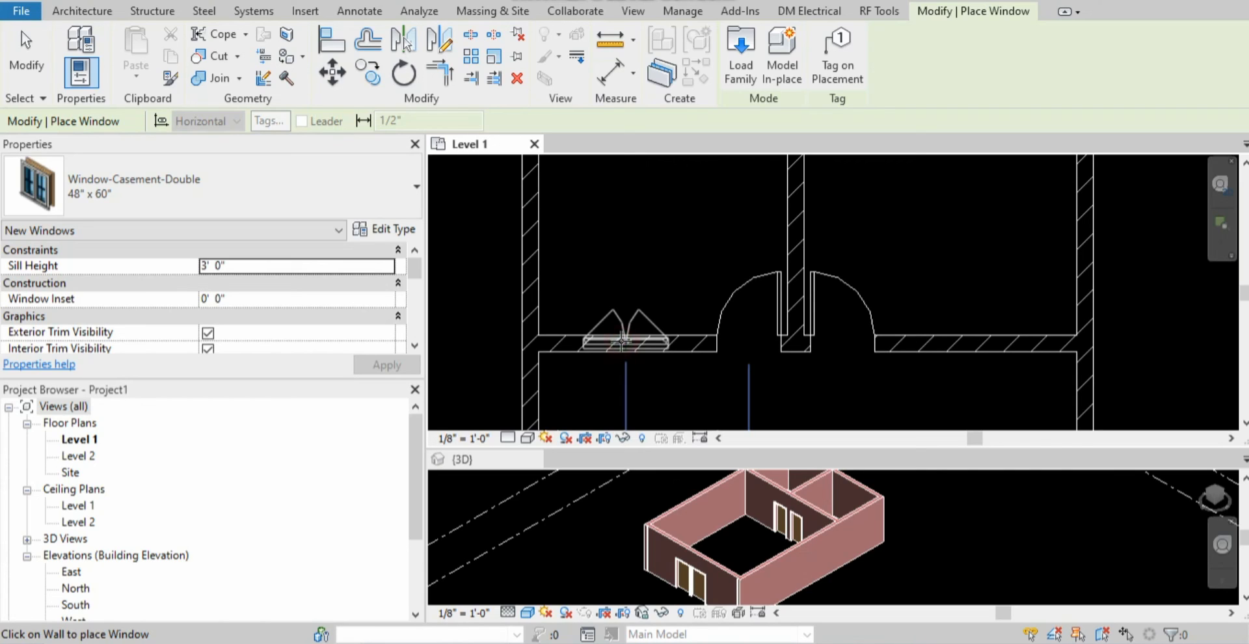
left_click(624, 340)
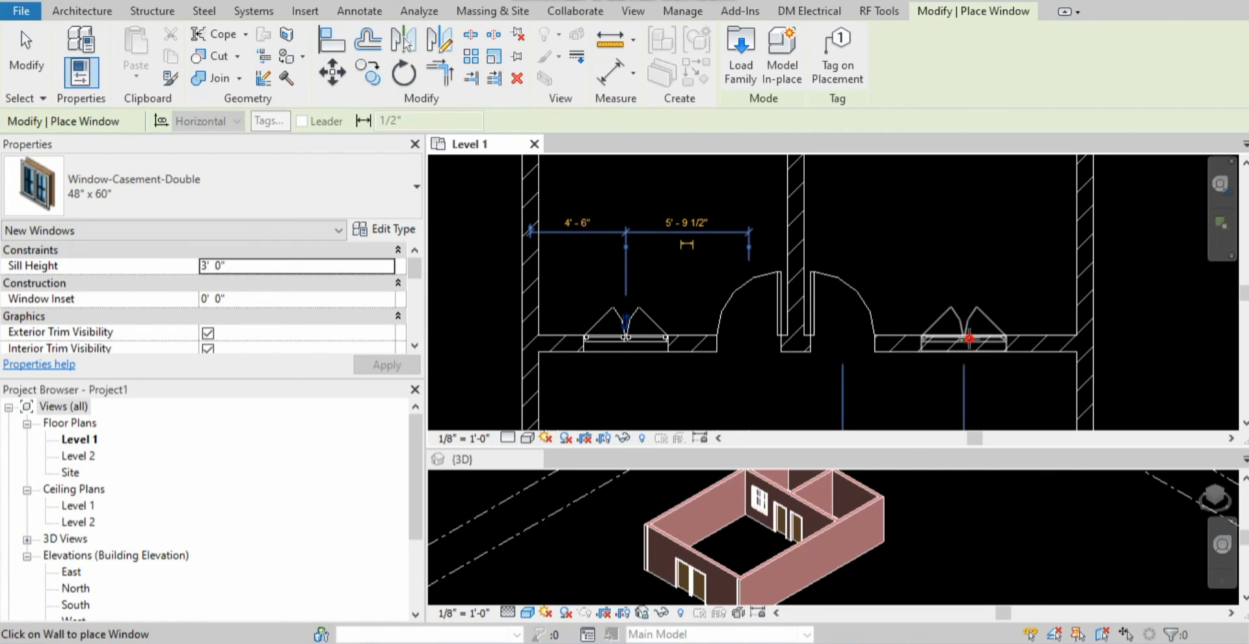
left_click(966, 340)
right_click(650, 206)
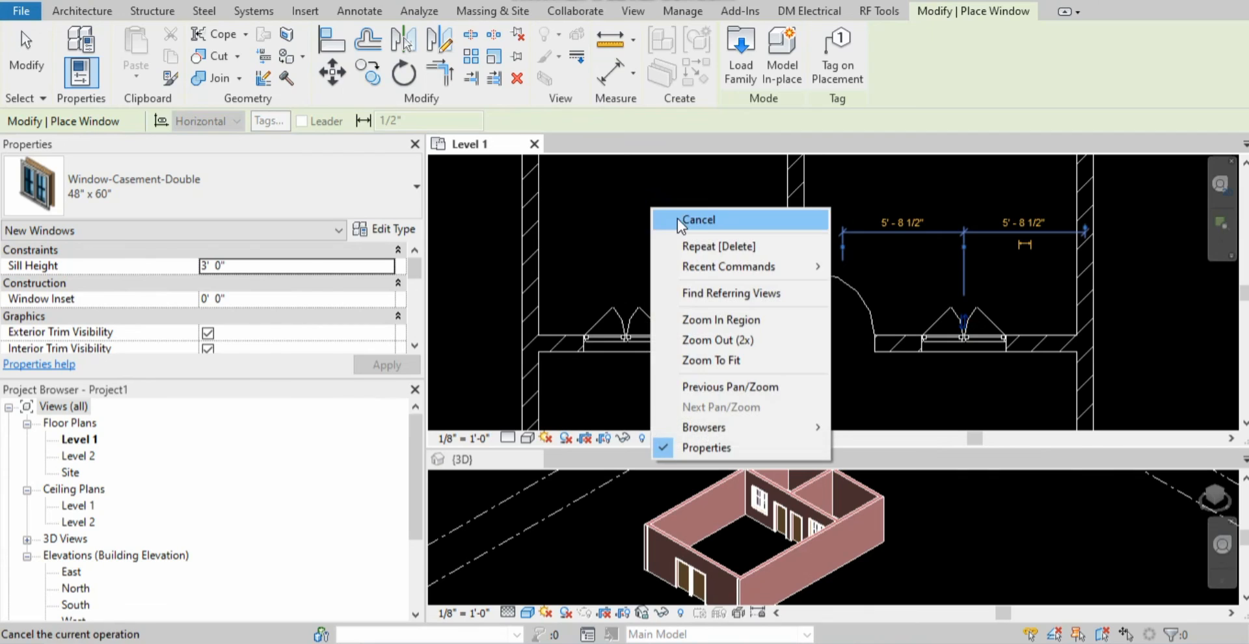
left_click(678, 222)
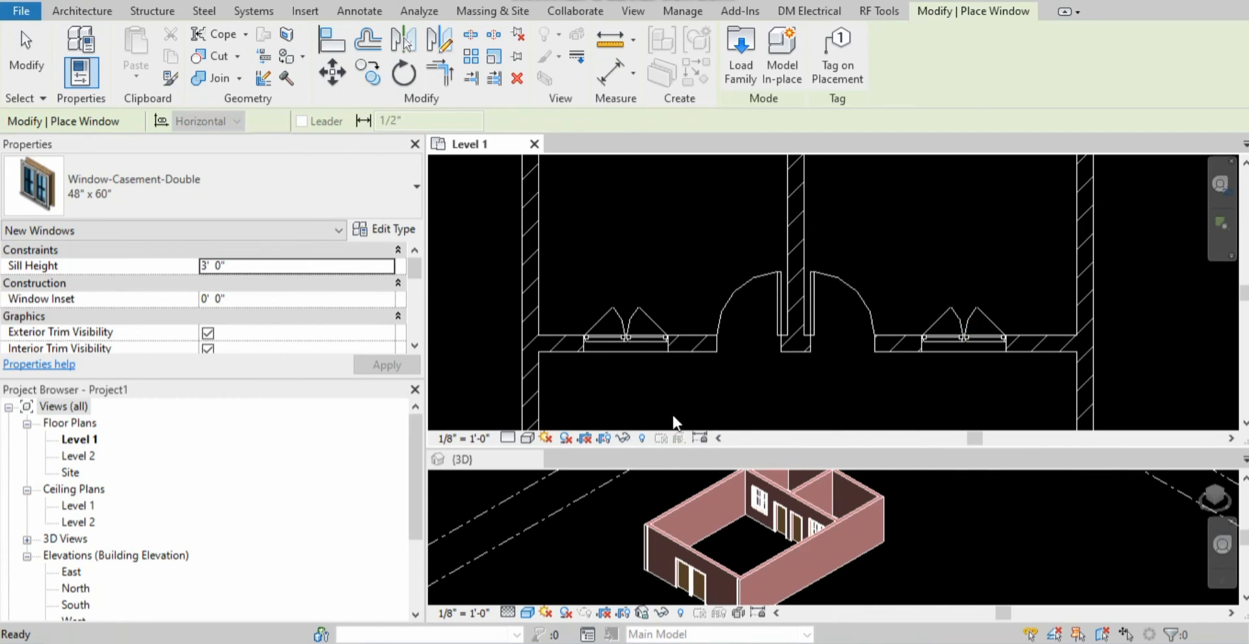
- Examine the casement windows and doors of the interior wall in the 3D view, both at an angle and from the front
scroll(813, 556, "up", 2)
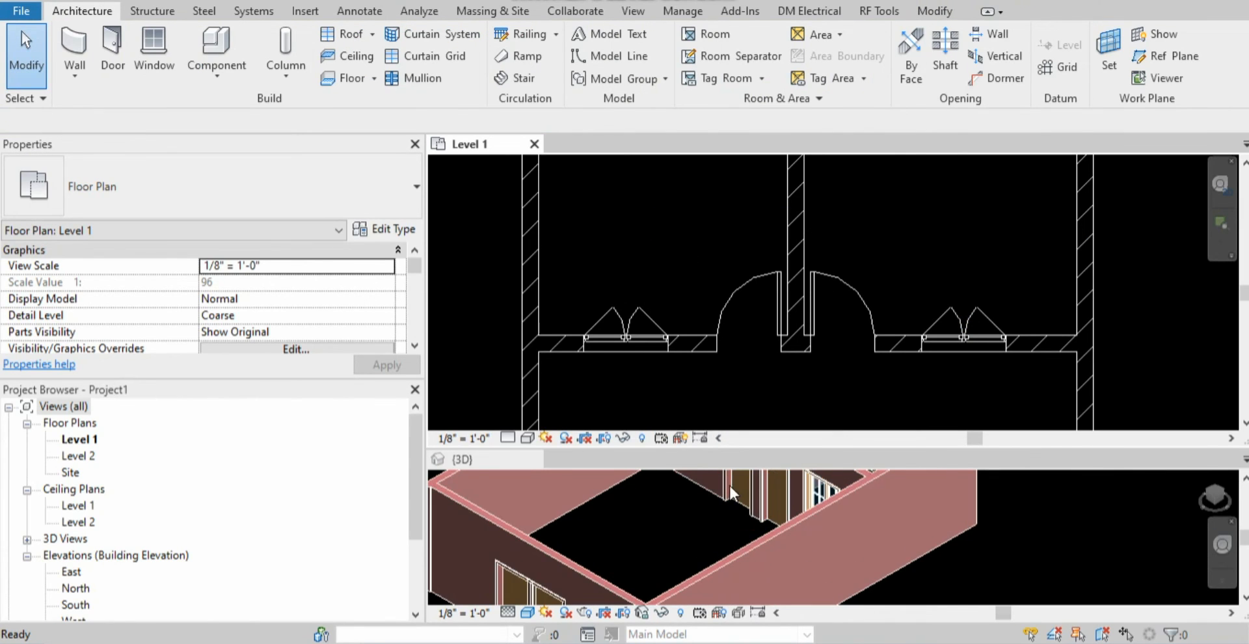
scroll(730, 487, "down", 1)
scroll(756, 564, "down", 2)
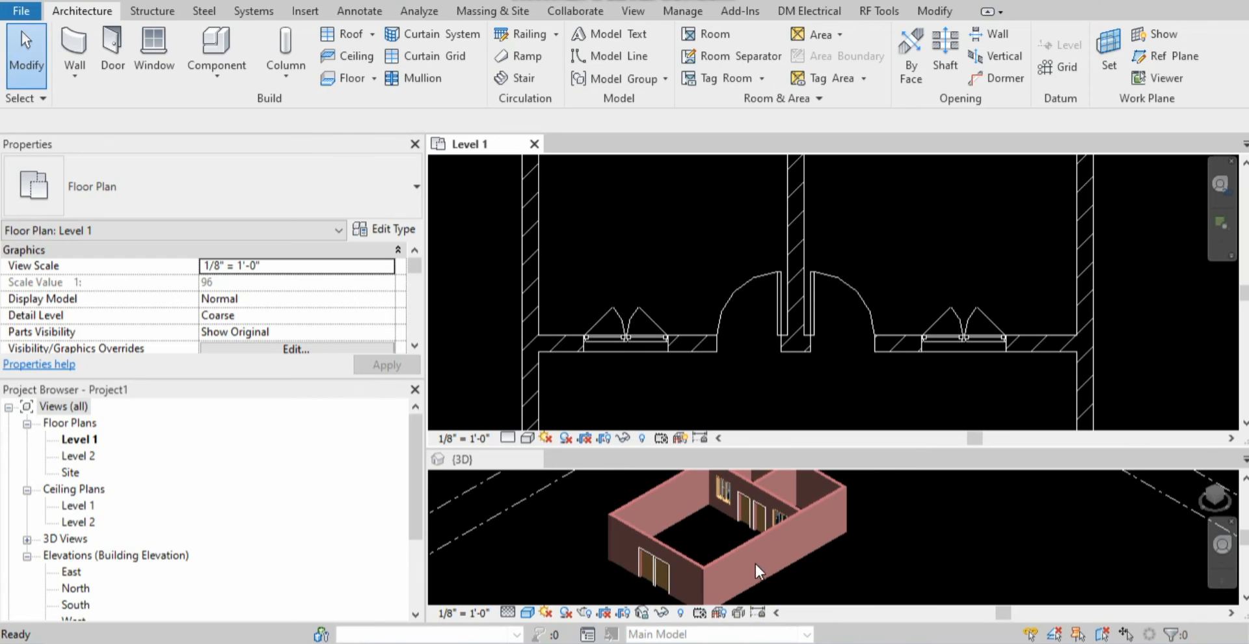
scroll(718, 499, "up", 1)
scroll(717, 493, "up", 2)
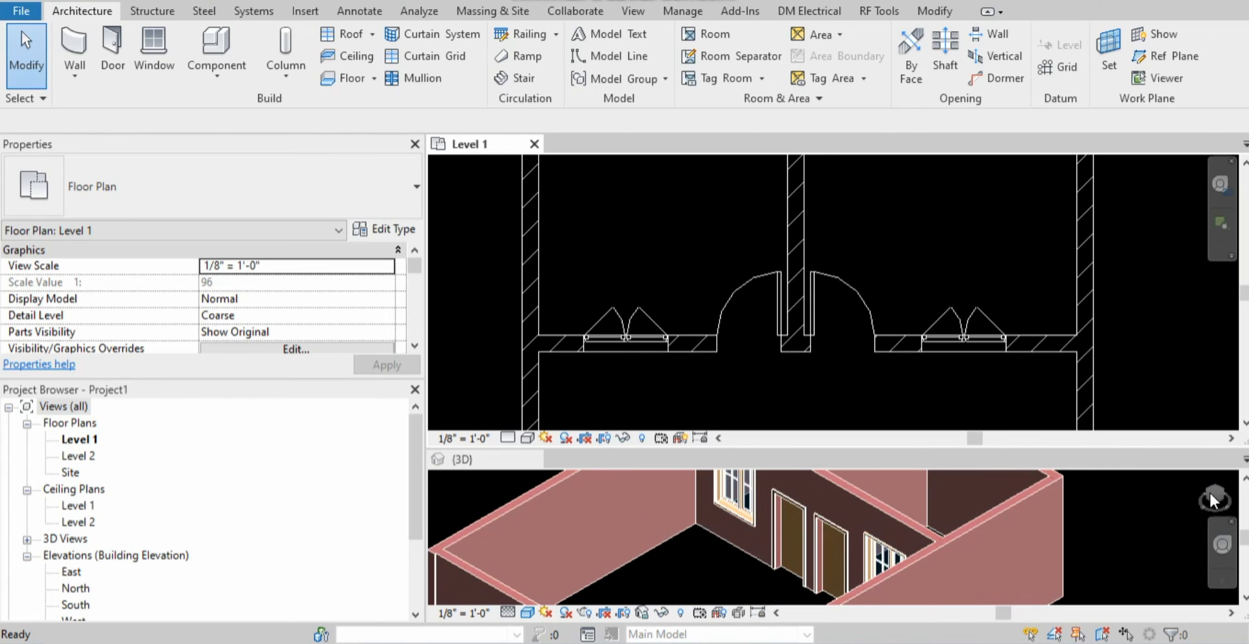
left_click(841, 458)
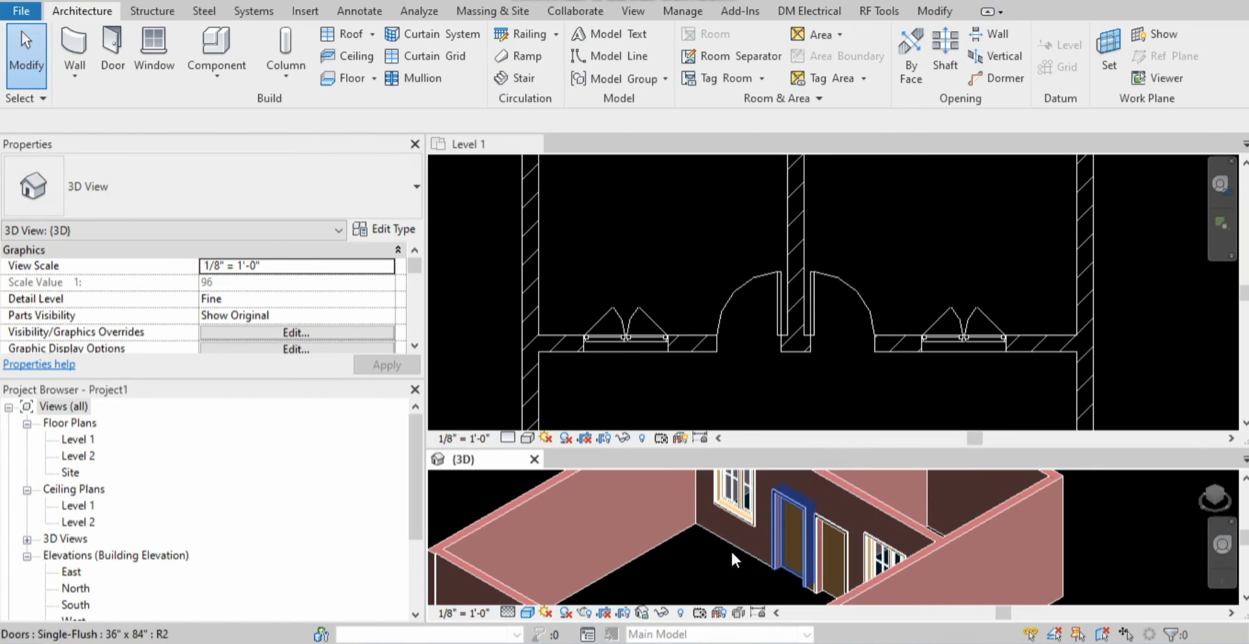
scroll(715, 552, "down", 2)
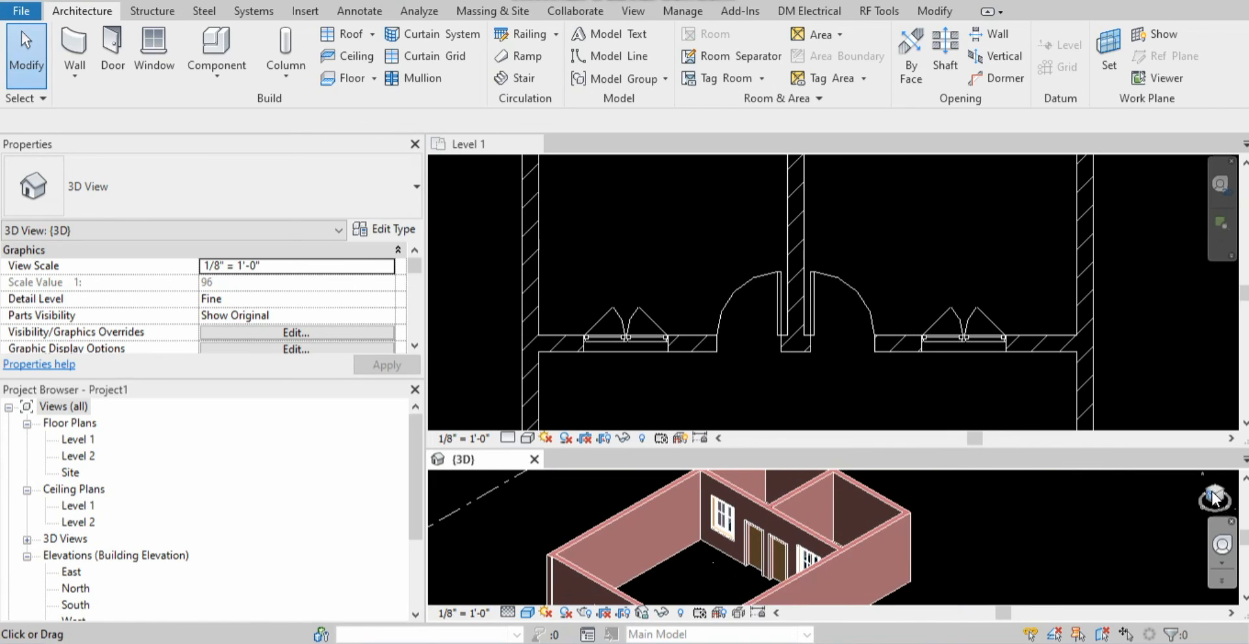
left_click_drag(1214, 498, 1163, 494)
scroll(809, 556, "up", 5)
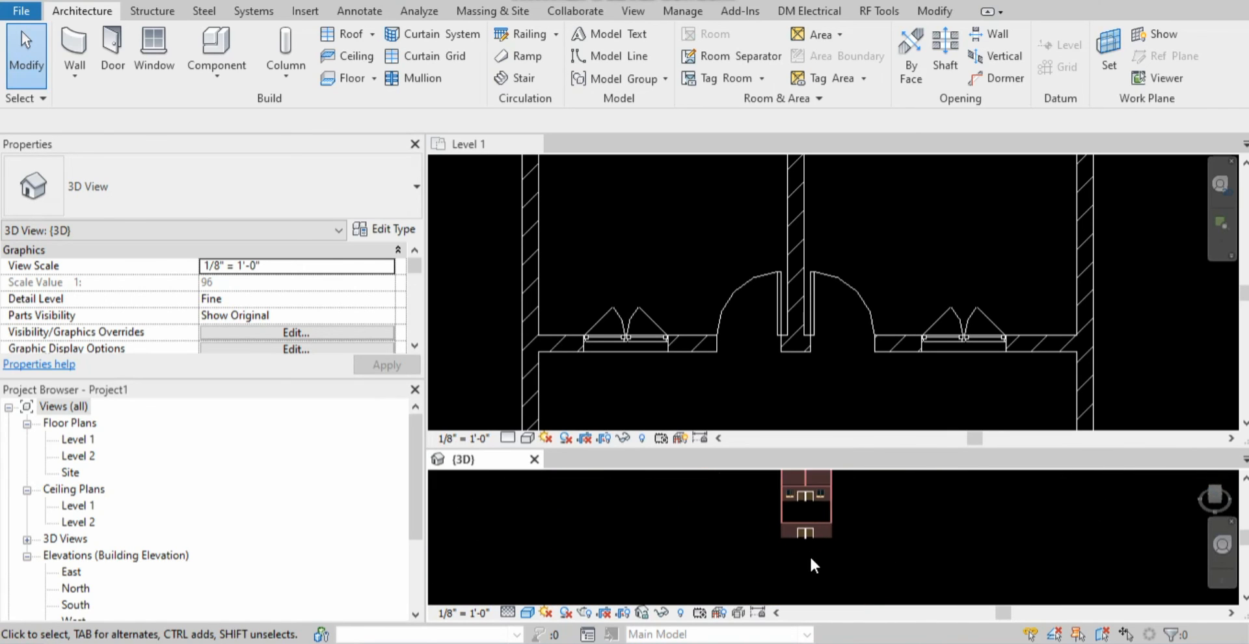
scroll(810, 575, "down", 2)
scroll(802, 526, "up", 4)
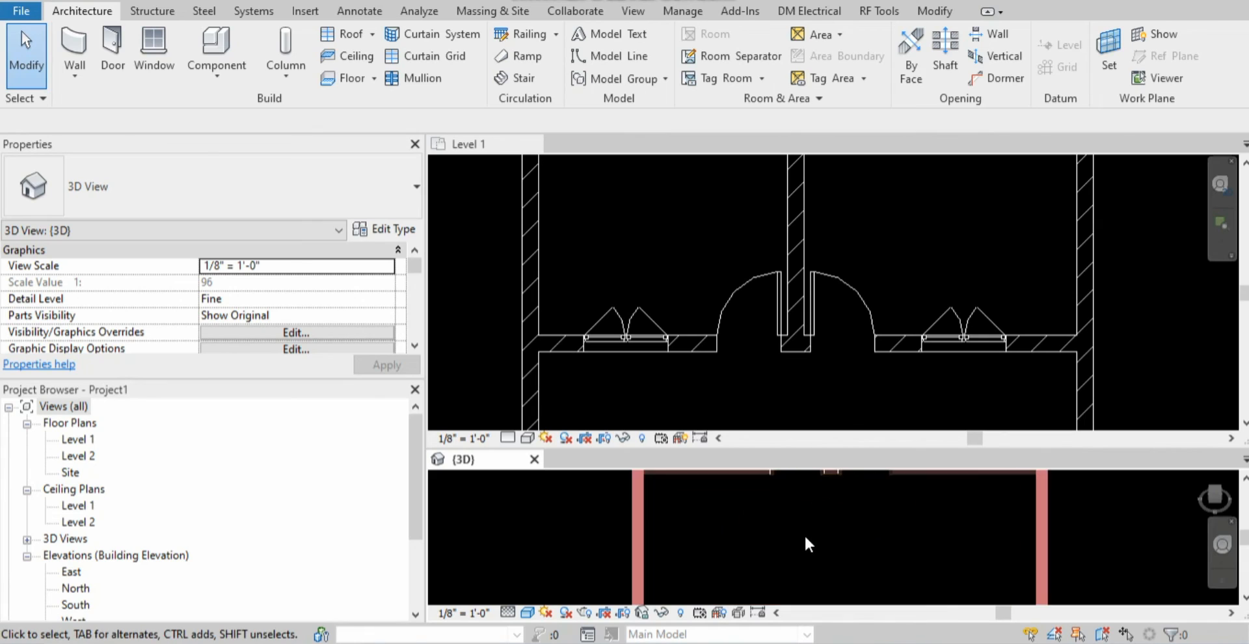
scroll(805, 535, "down", 2)
scroll(807, 521, "up", 5)
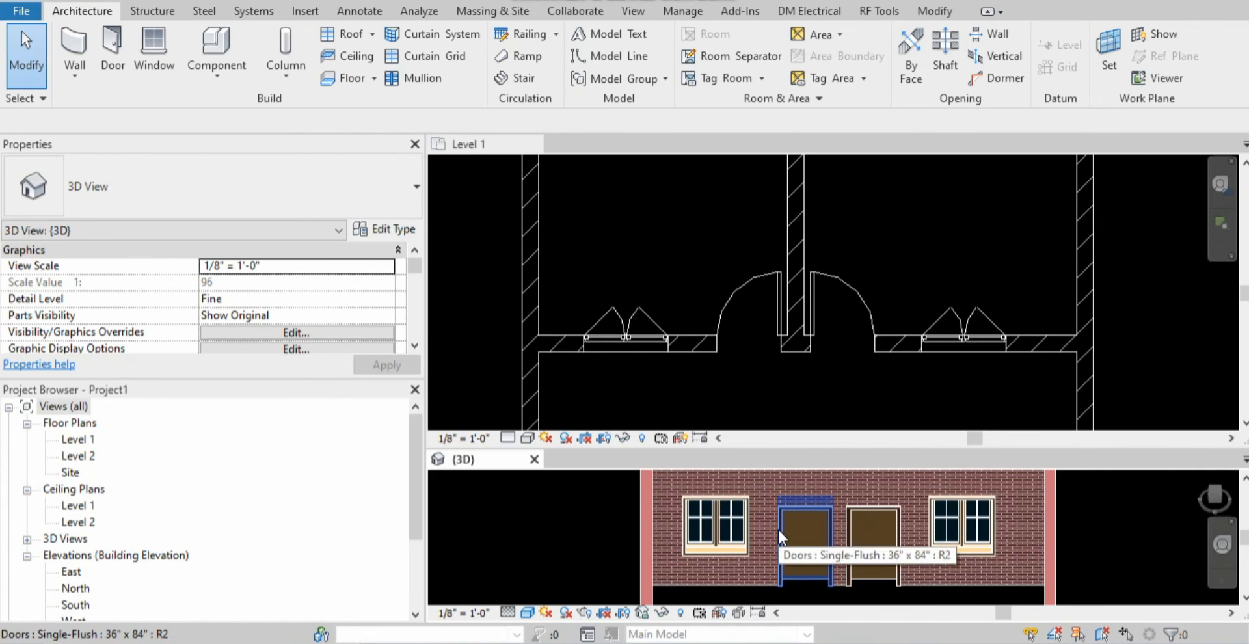
scroll(779, 526, "down", 2)
scroll(779, 575, "up", 1)
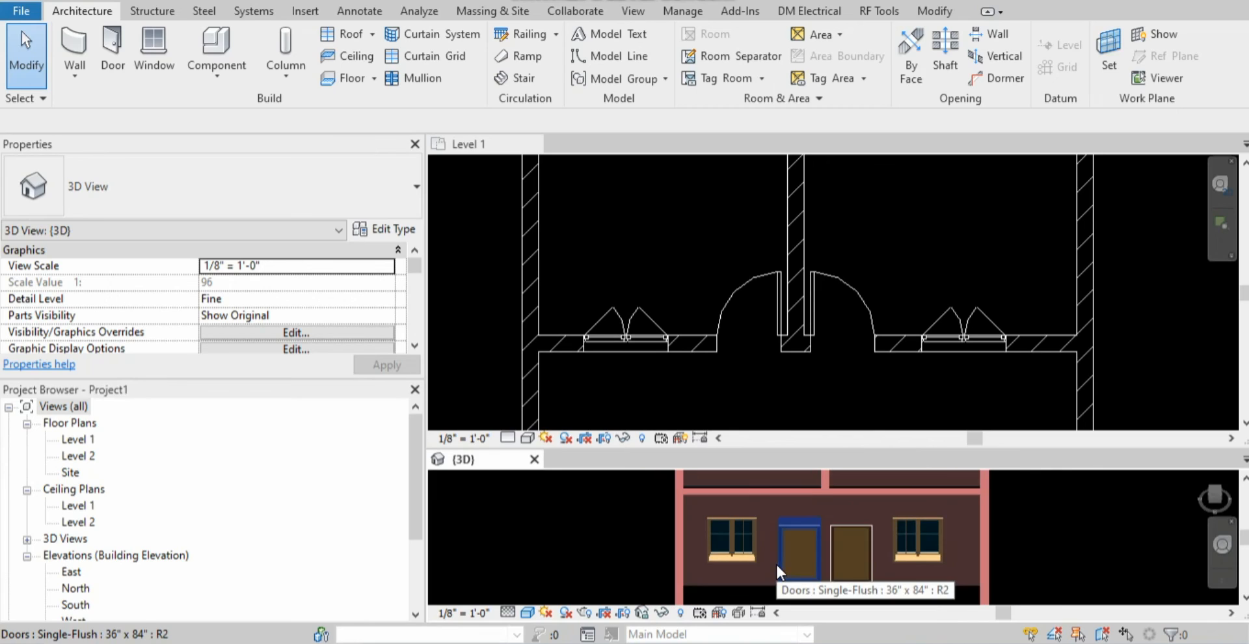